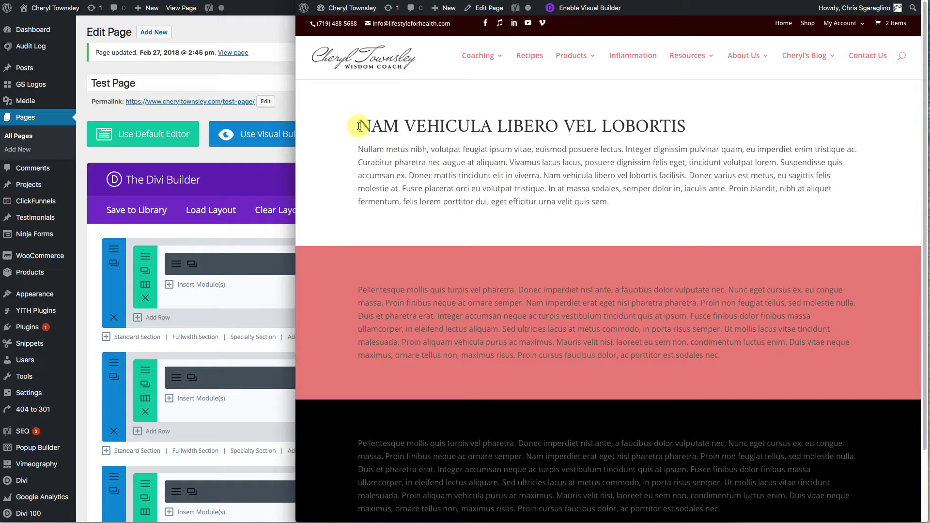
- Select the page heading and part of the first paragraph on the live page
drag(362, 125, 722, 118)
click(715, 145)
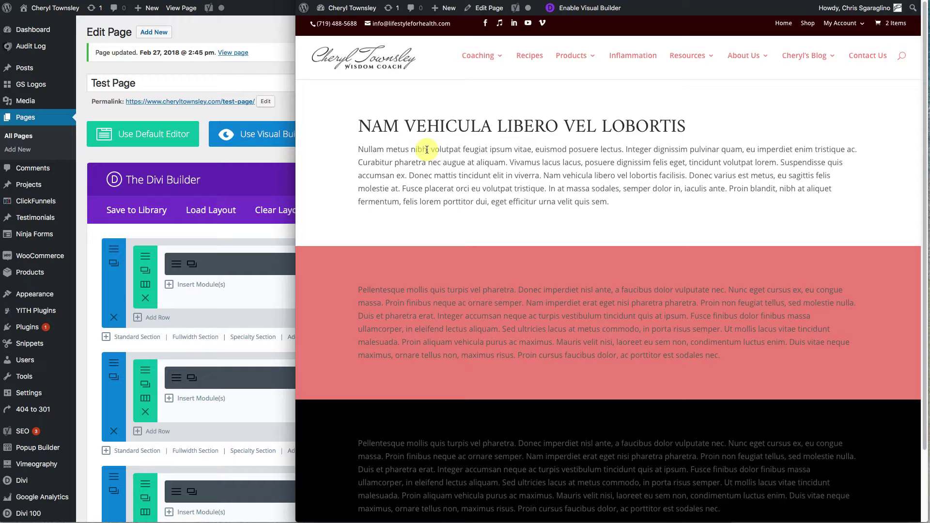
drag(430, 149, 569, 148)
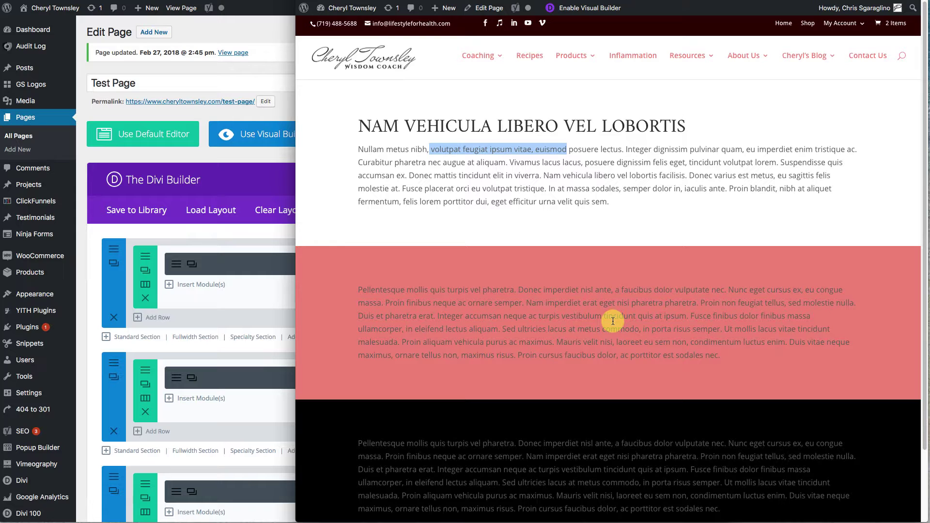
click(498, 294)
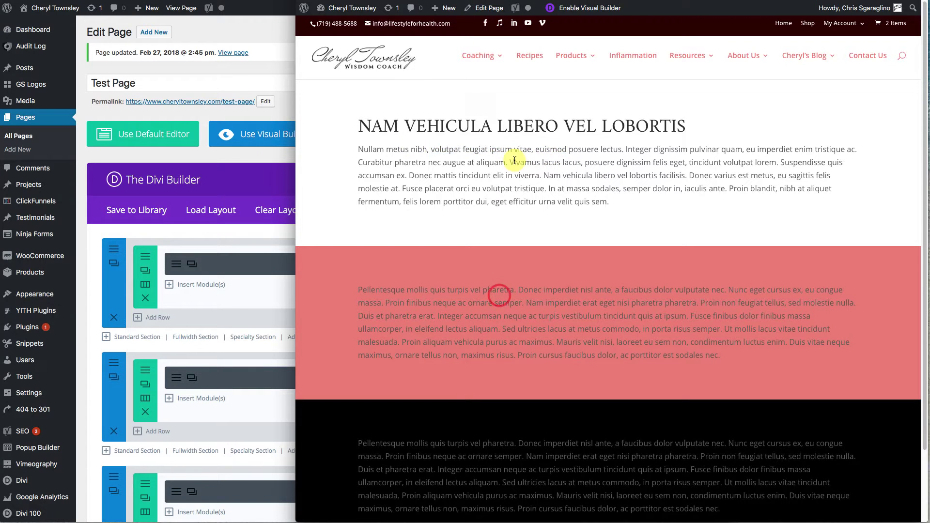
- Delete the heading line from the first Text module and save the module
click(283, 111)
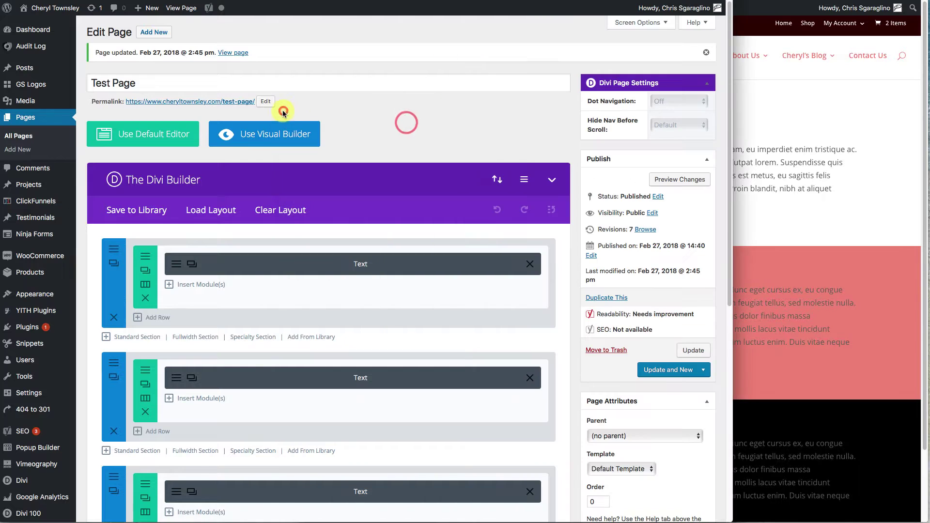
click(176, 263)
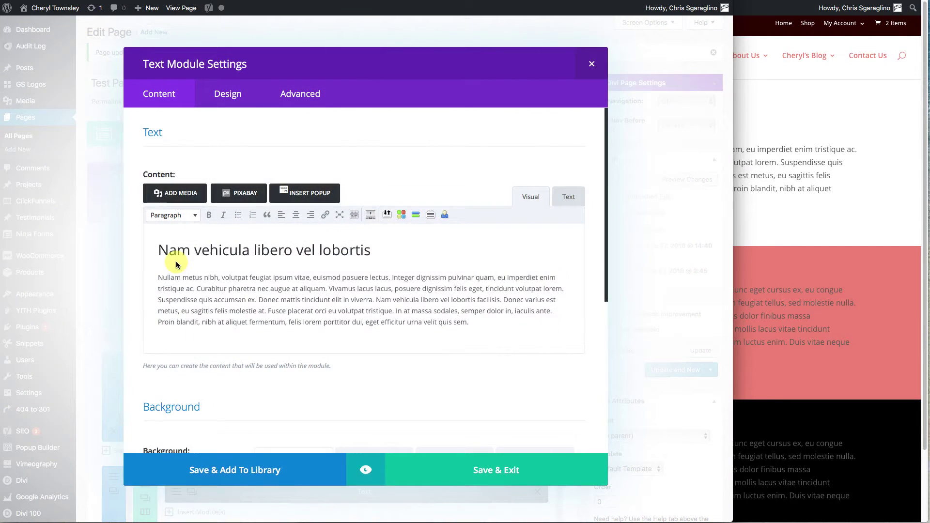
drag(160, 249, 371, 250)
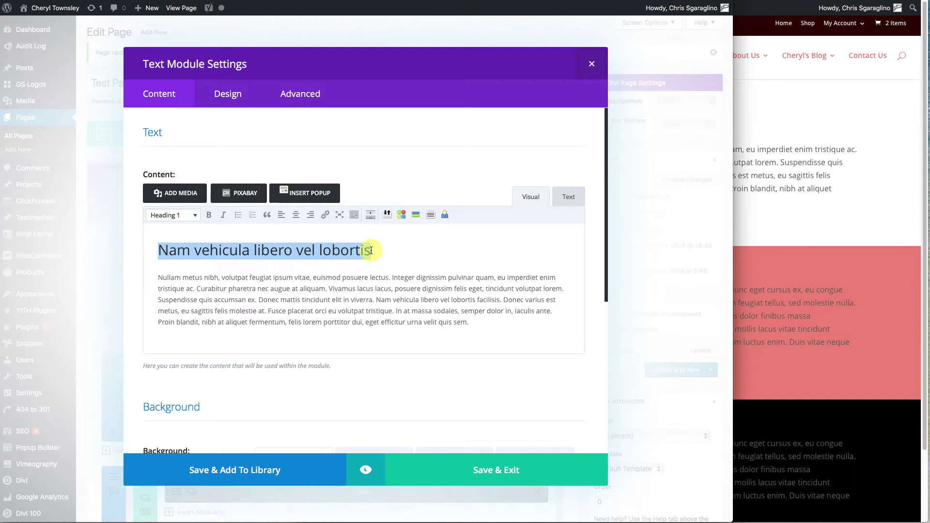
key(BackSpace)
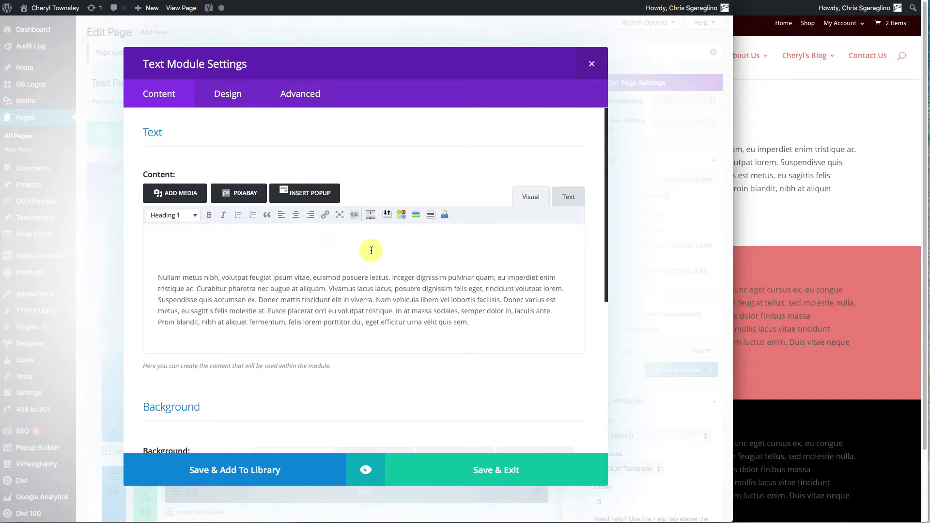
key(Delete)
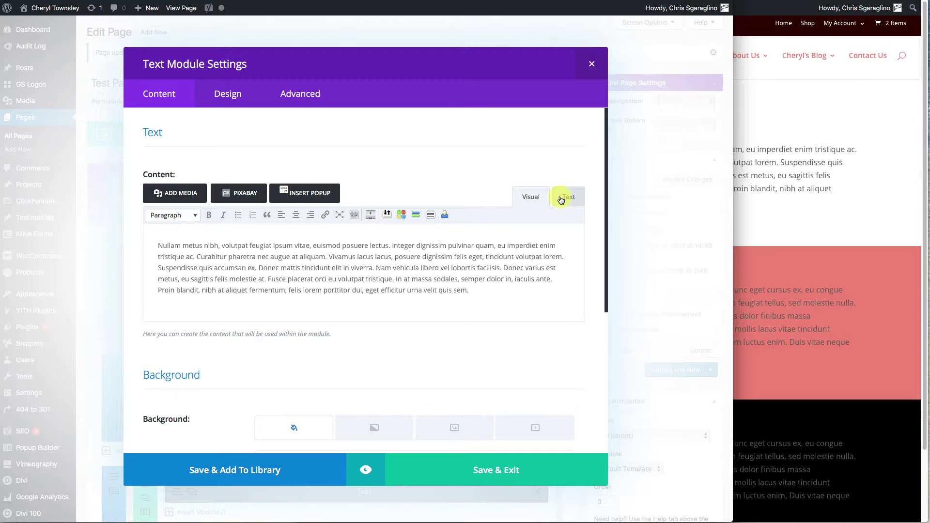
click(499, 467)
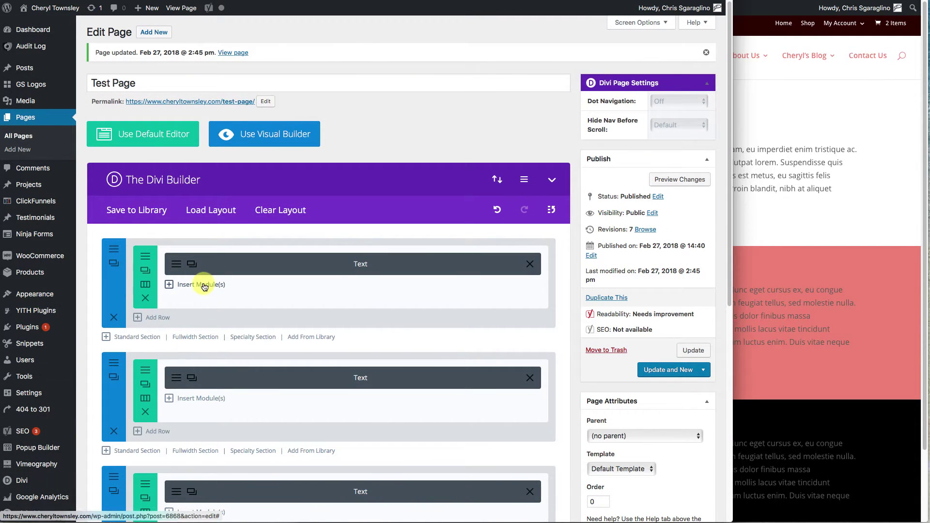
- Add a new Text module holding 'Nam vehicula libero vel lobortis' as Heading 1
click(204, 285)
scroll(237, 405, down, 3)
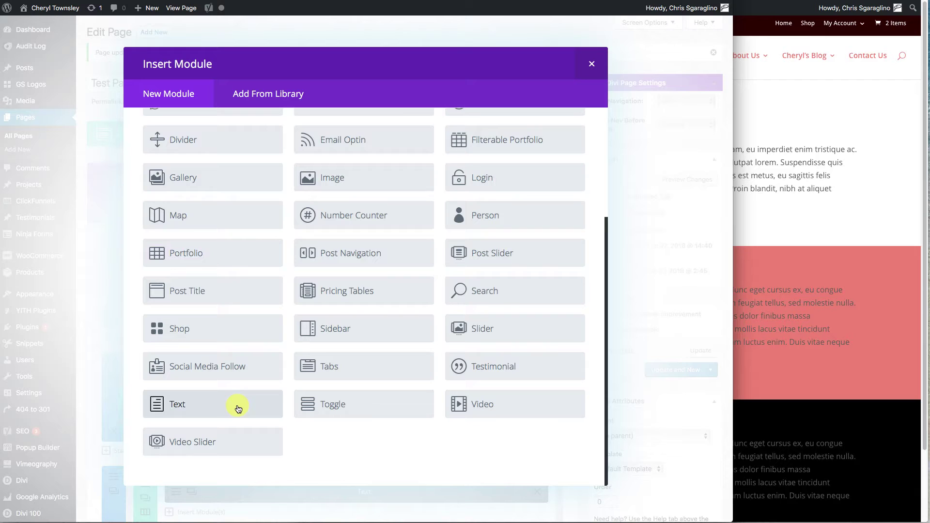
click(198, 405)
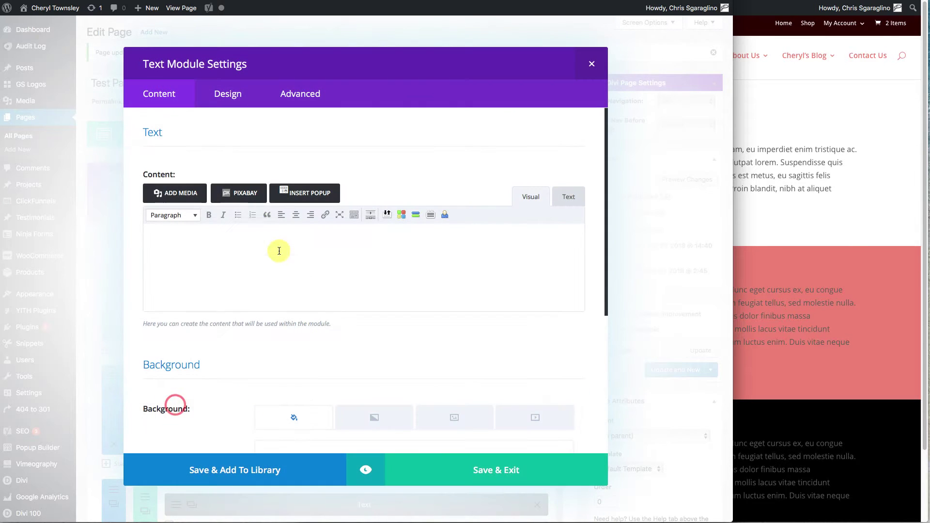
text(Nam vehicula libero vel lobortis)
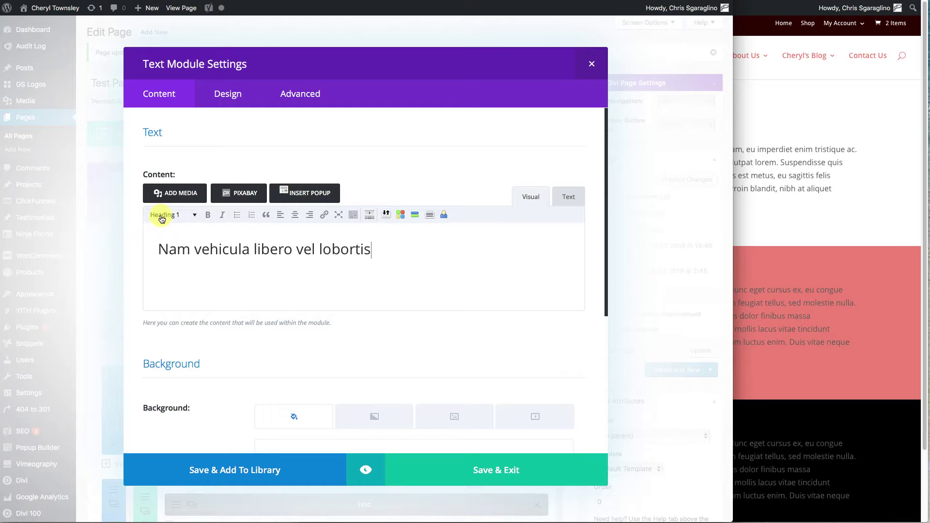
click(233, 97)
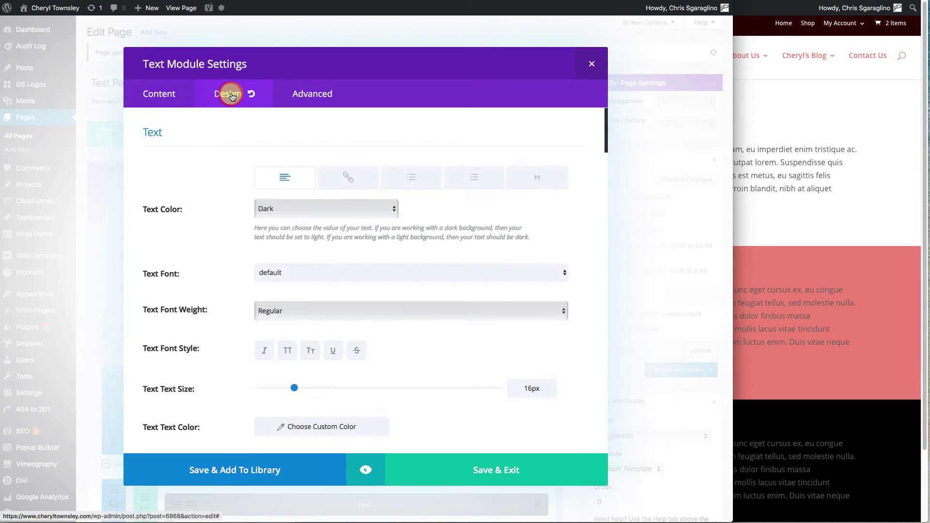
- Colour the new heading text #f08b7f, save it, and drag its module above the paragraph module
scroll(399, 356, down, 2)
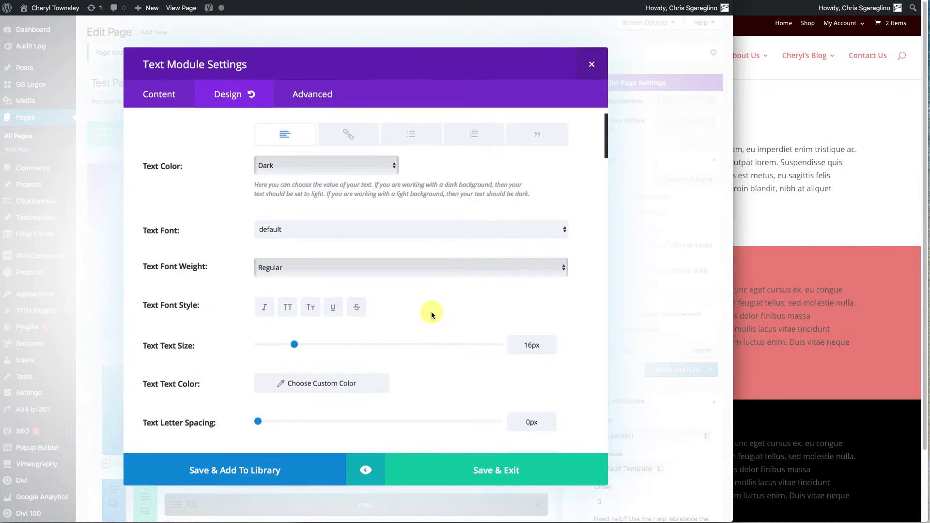
scroll(456, 316, down, 2)
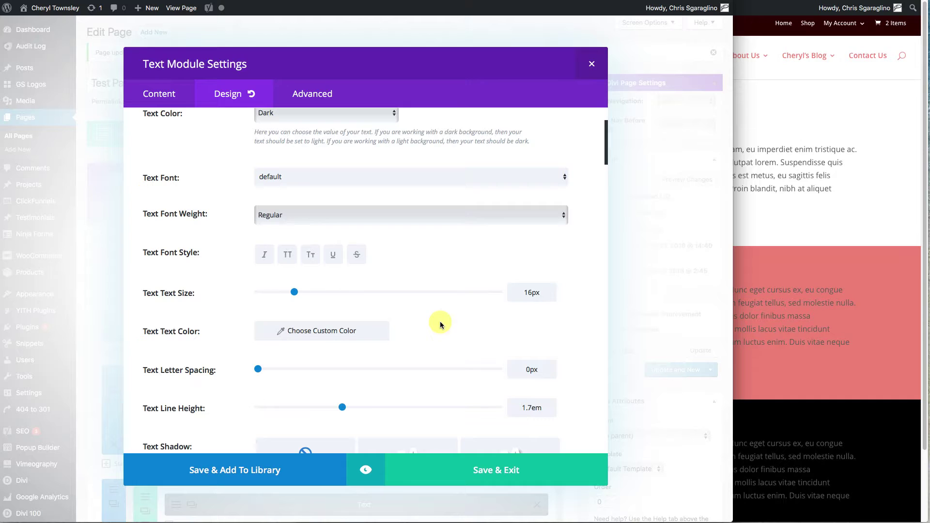
scroll(429, 335, down, 10)
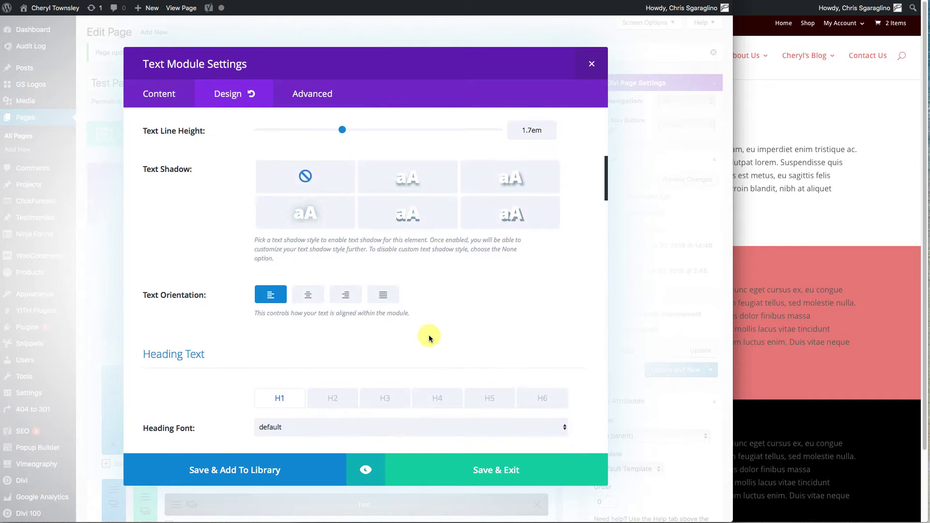
scroll(429, 335, down, 10)
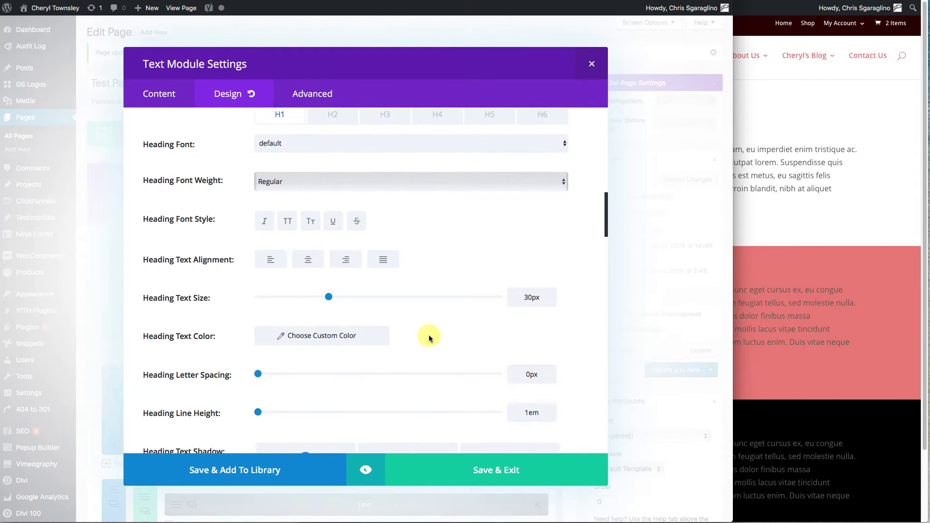
click(317, 336)
scroll(332, 339, down, 5)
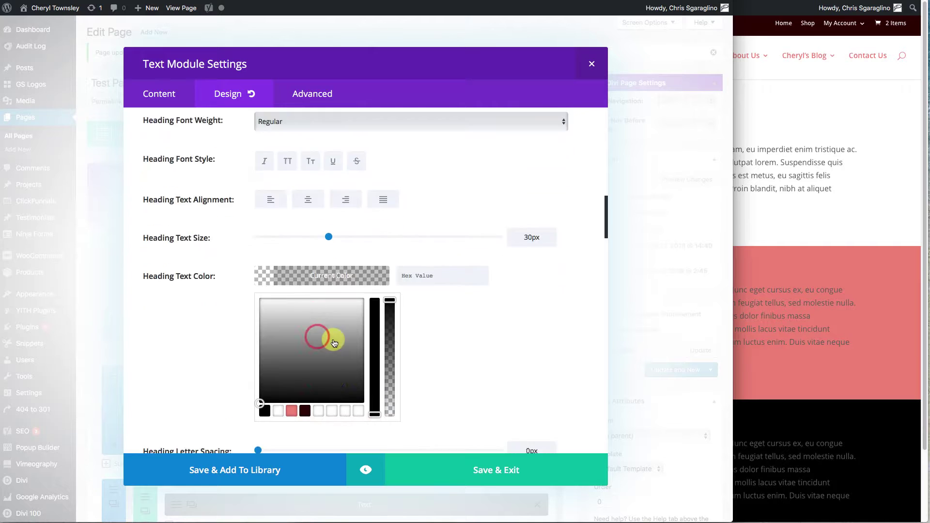
click(292, 335)
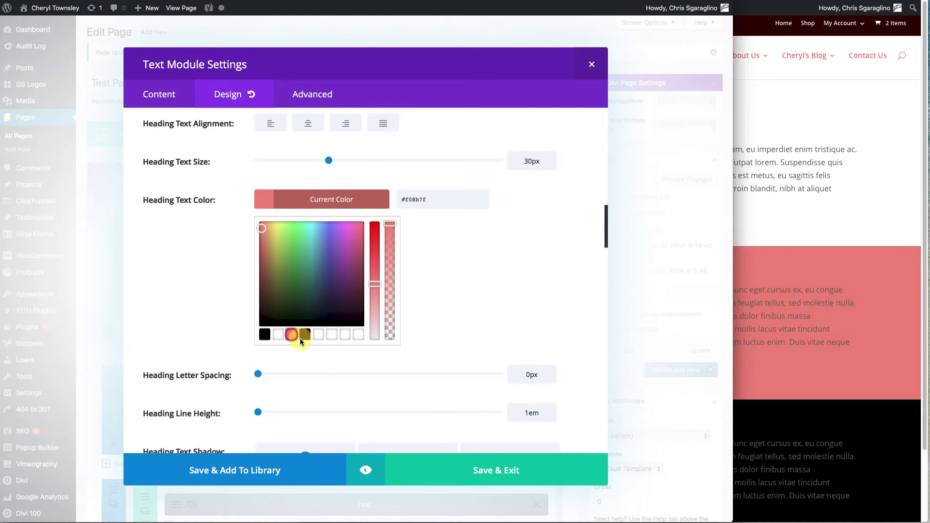
click(495, 471)
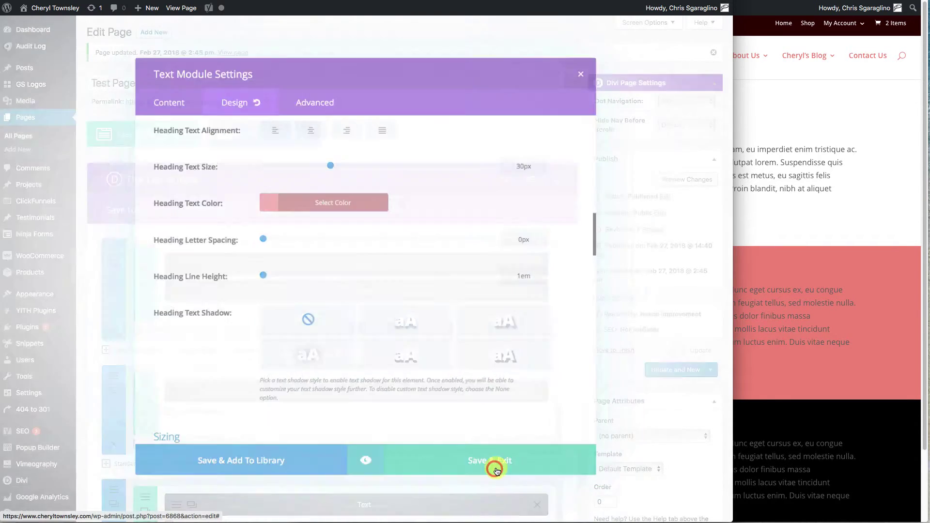
drag(431, 296, 442, 272)
- Update the page and reload the live site to check the pink heading
click(687, 357)
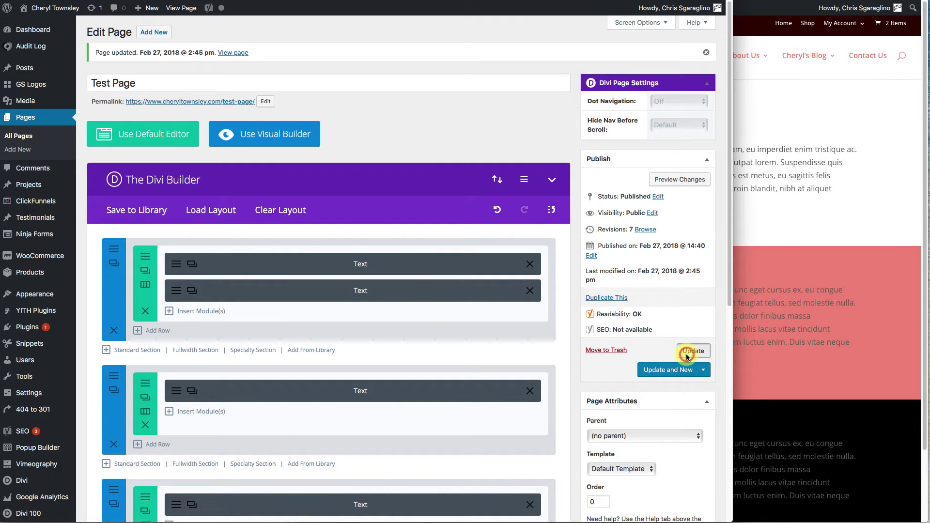
key(alt+Tab)
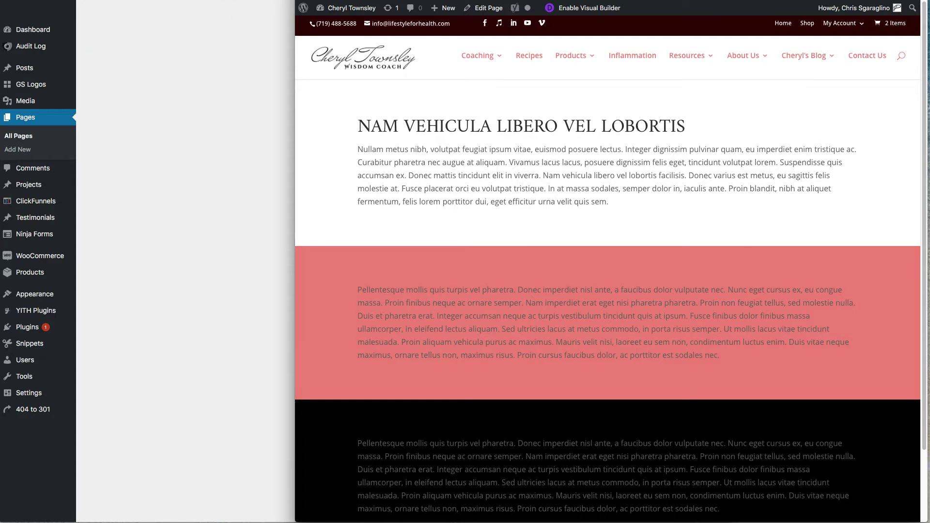
key(super+r)
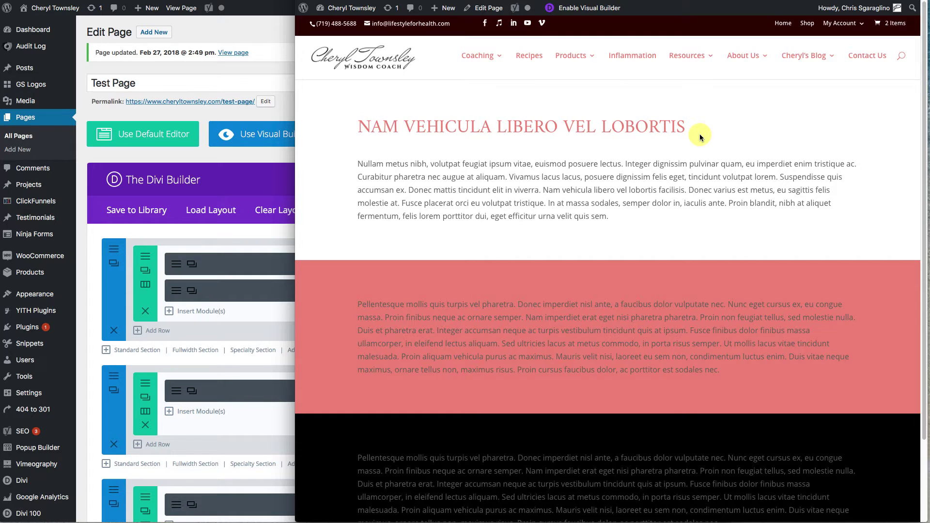
- Change the top heading in the first Text module to Paragraph format
click(231, 241)
click(176, 263)
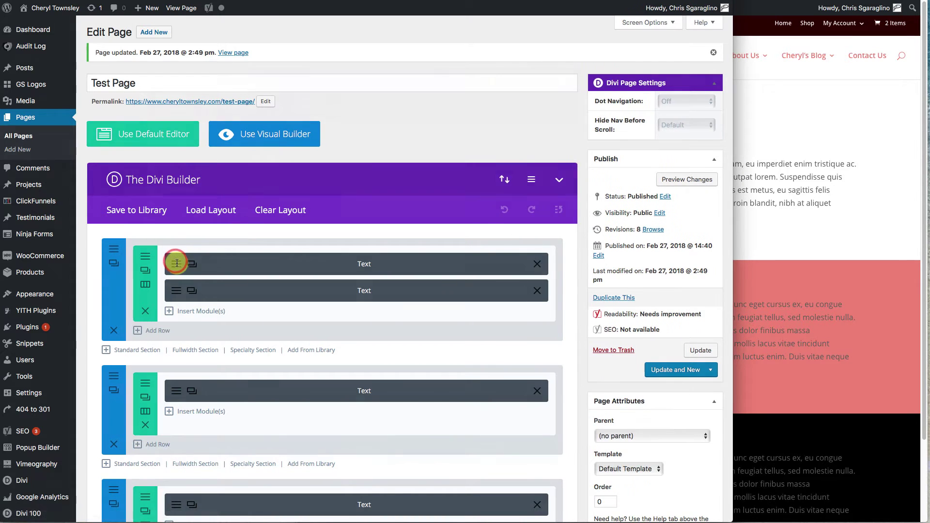
click(213, 246)
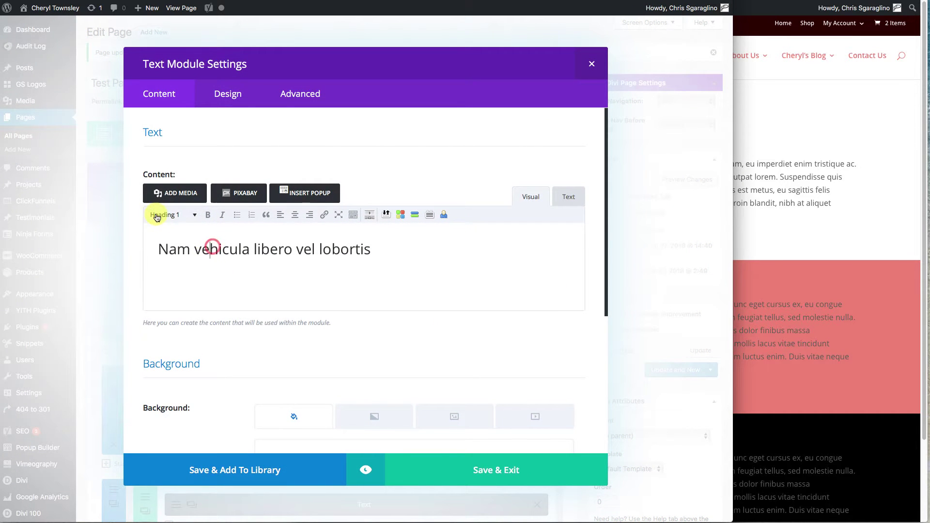
click(170, 218)
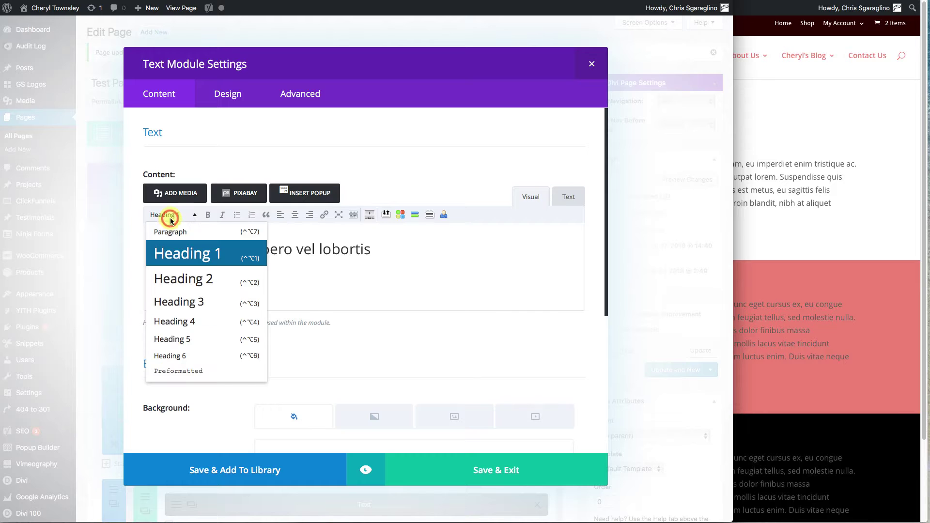
click(176, 229)
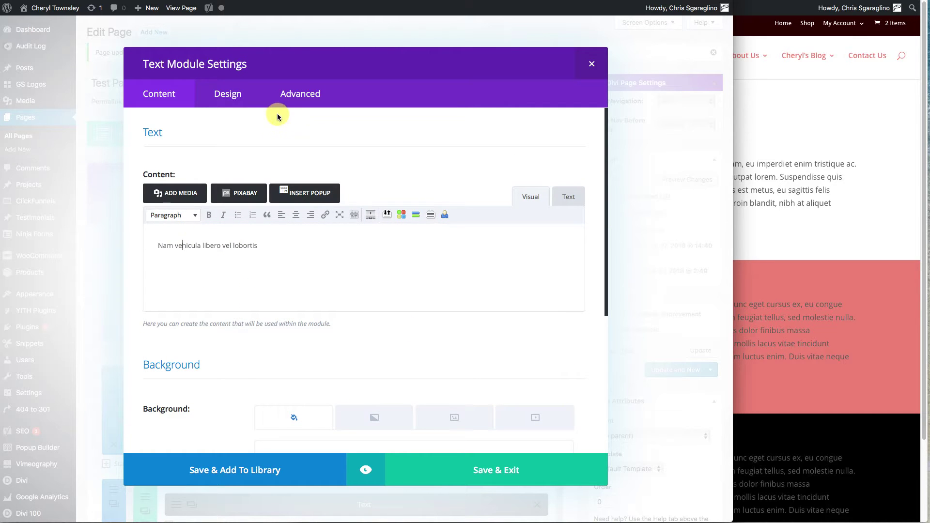
- Set the module's text colour to dark red #340000 and save it
click(226, 95)
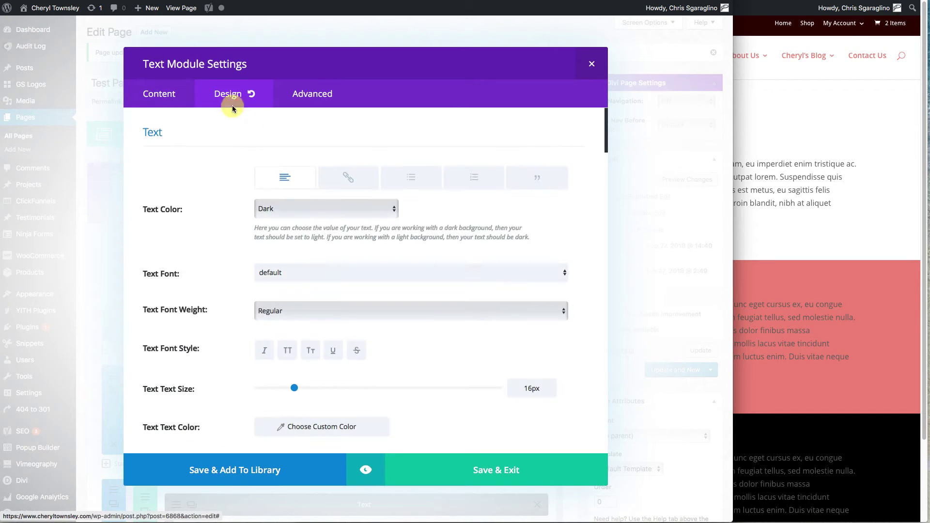
scroll(390, 289, down, 5)
scroll(391, 289, down, 6)
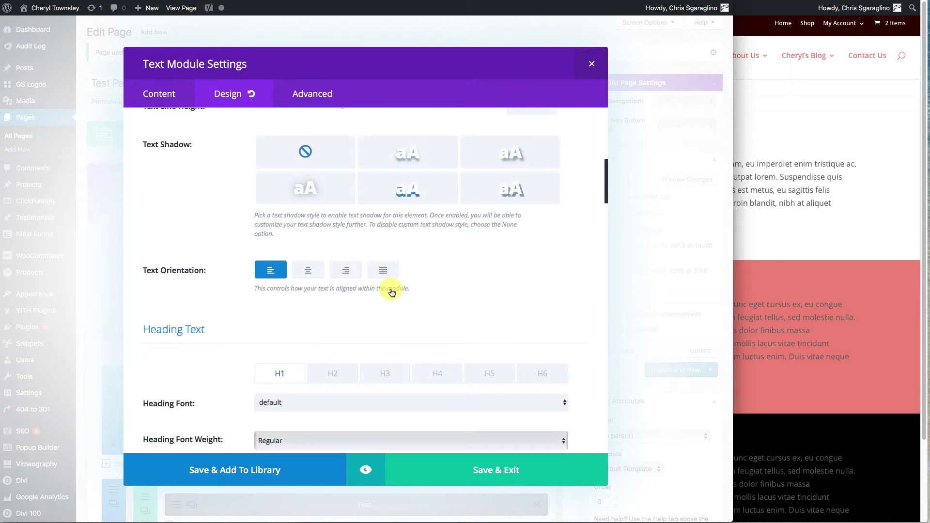
scroll(199, 280, up, 7)
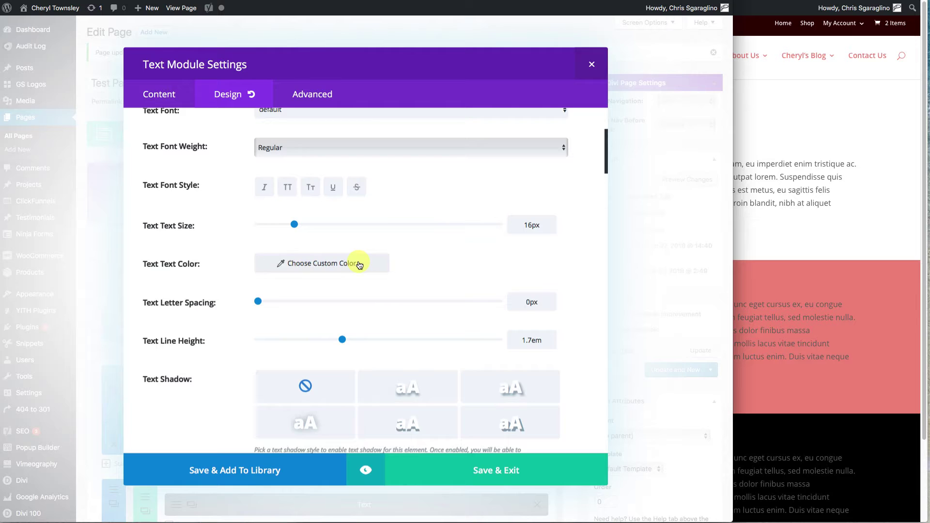
click(329, 263)
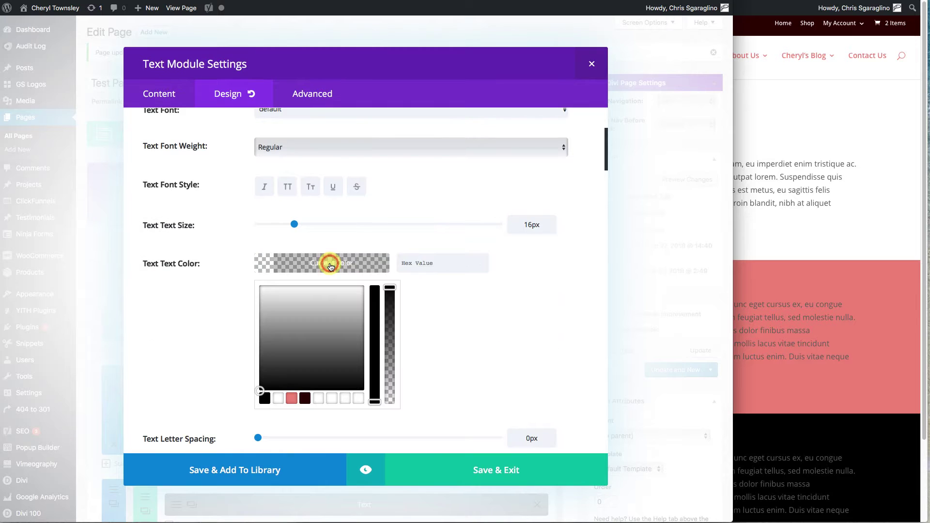
click(304, 397)
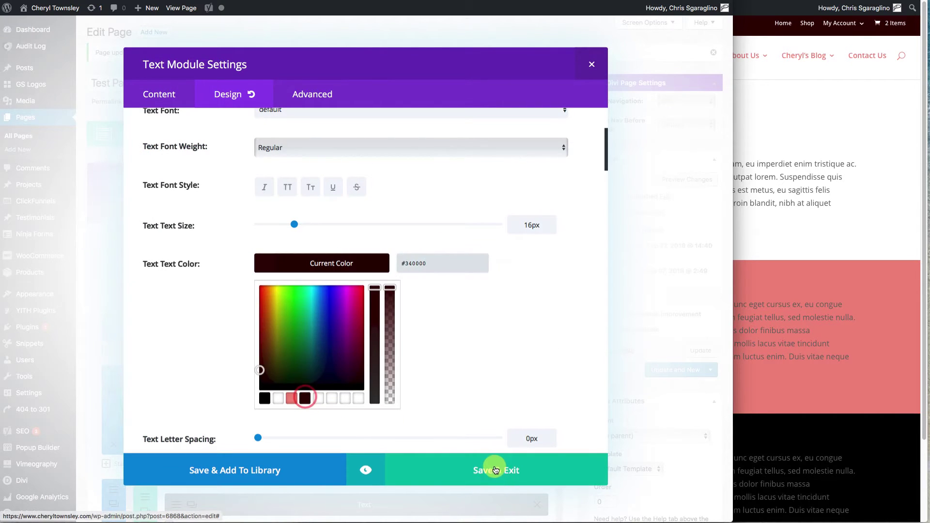
click(494, 468)
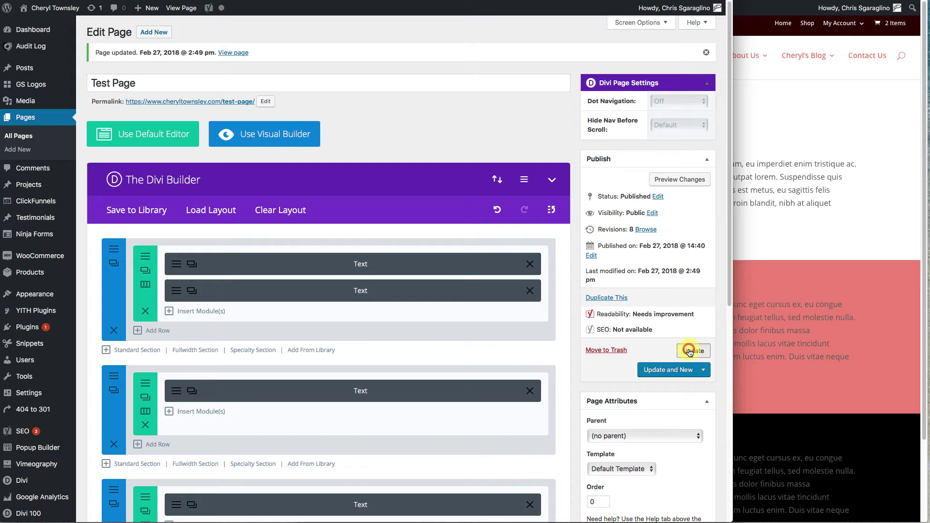
- Update the page and reload the live site to see the change
click(690, 351)
key(super+grave)
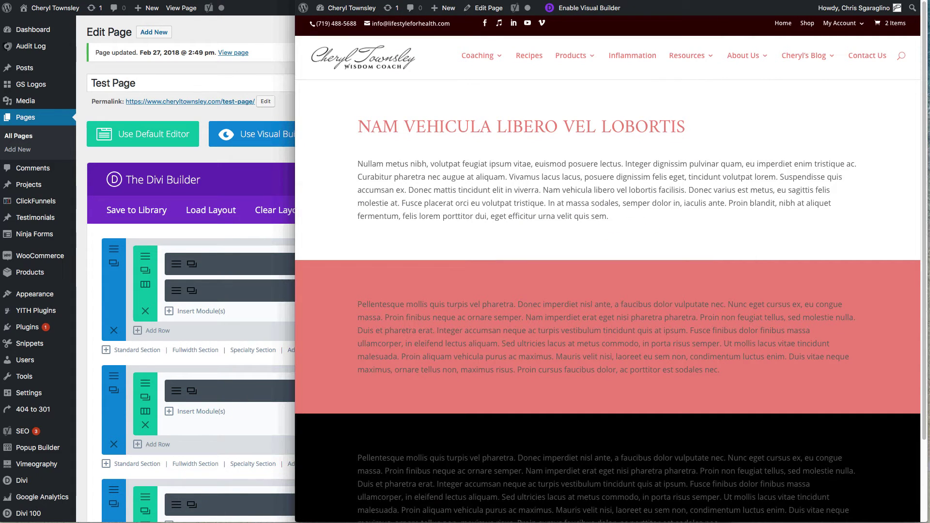
key(super+r)
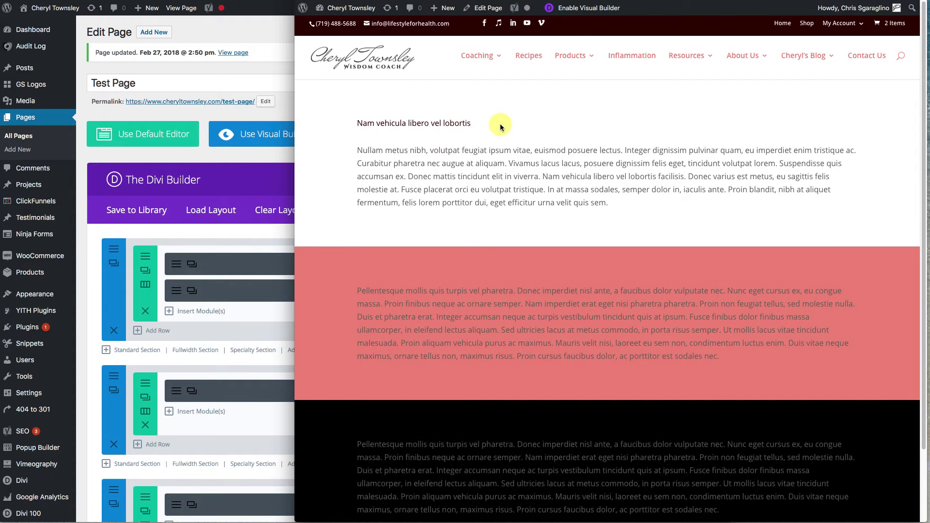
- Make the top text uppercase at 33px text size and save the module
click(223, 264)
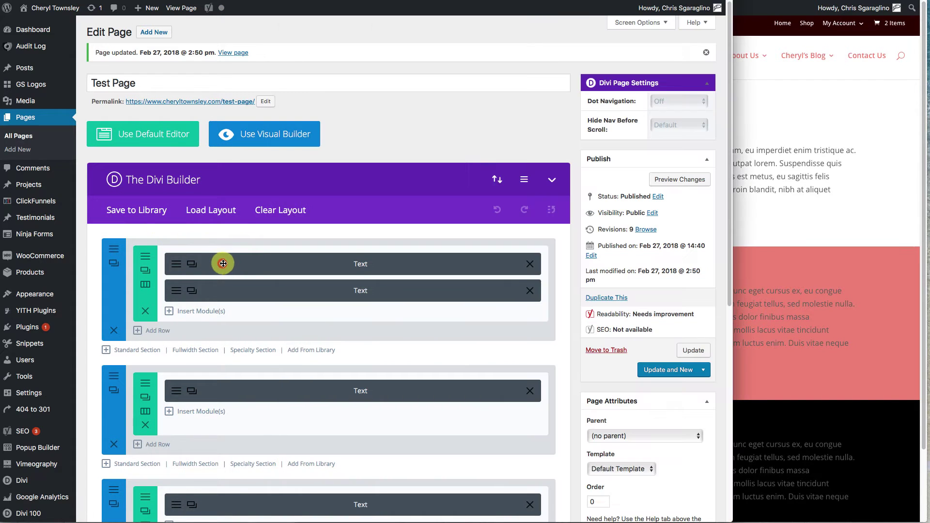
click(175, 266)
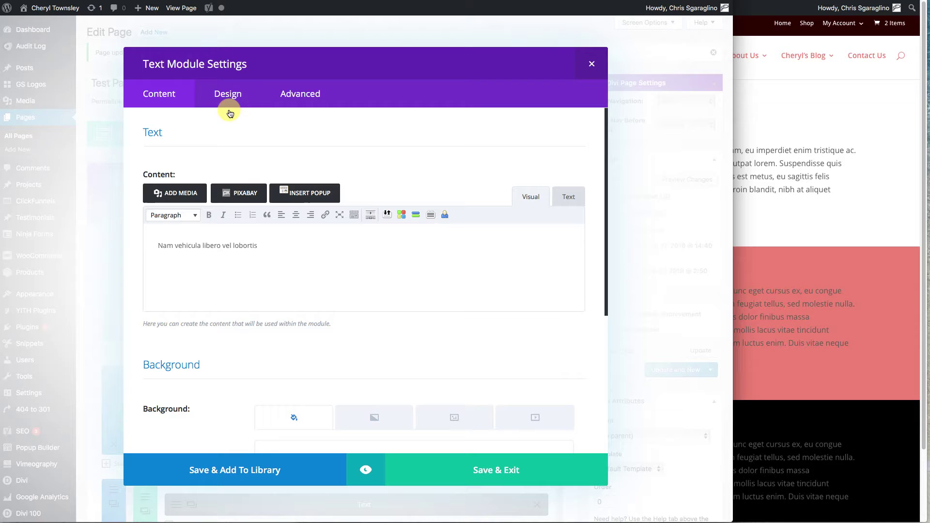
click(225, 95)
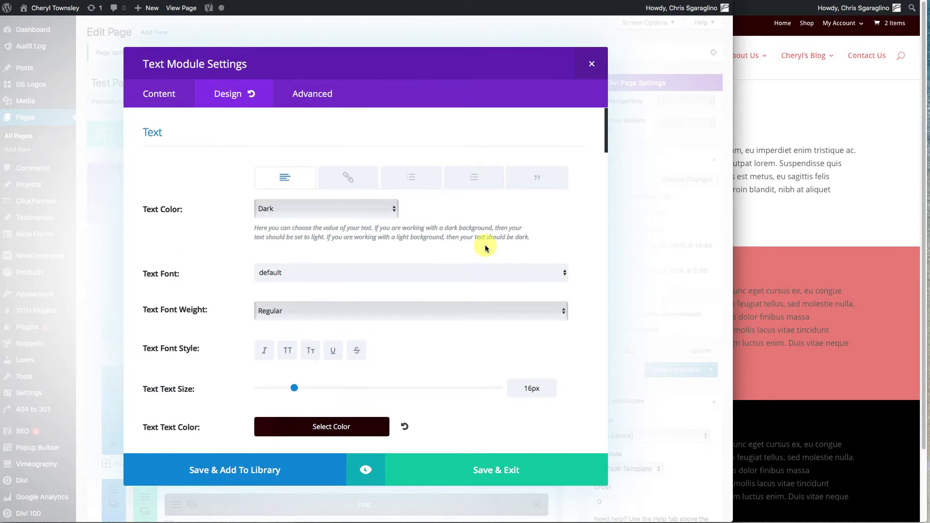
scroll(484, 246, down, 2)
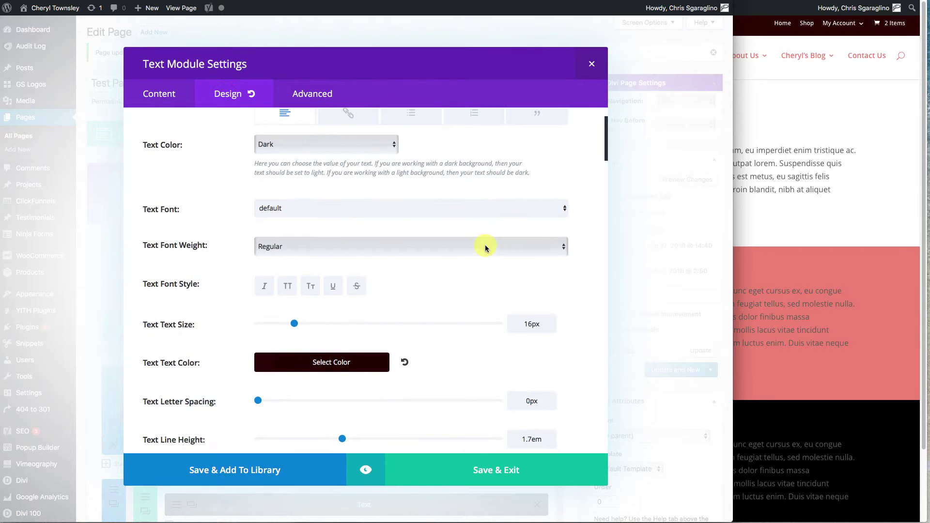
click(288, 287)
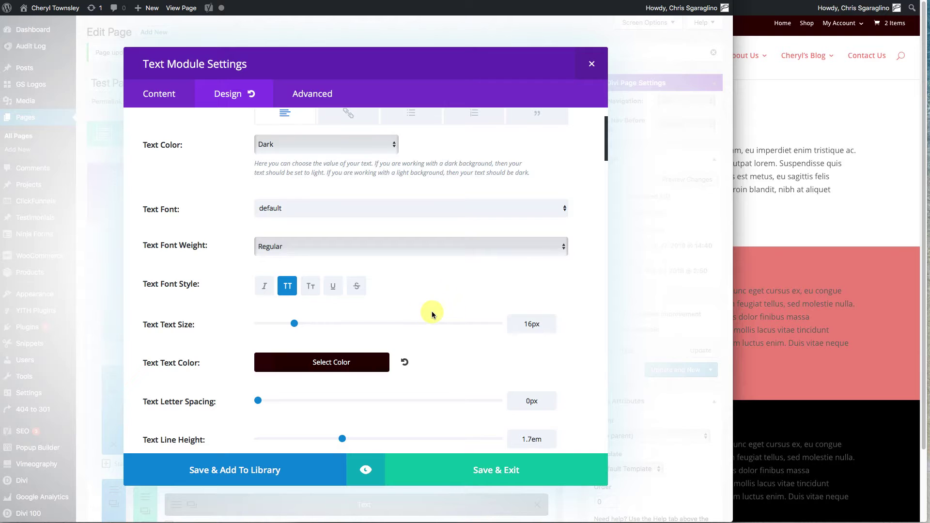
drag(295, 323, 332, 327)
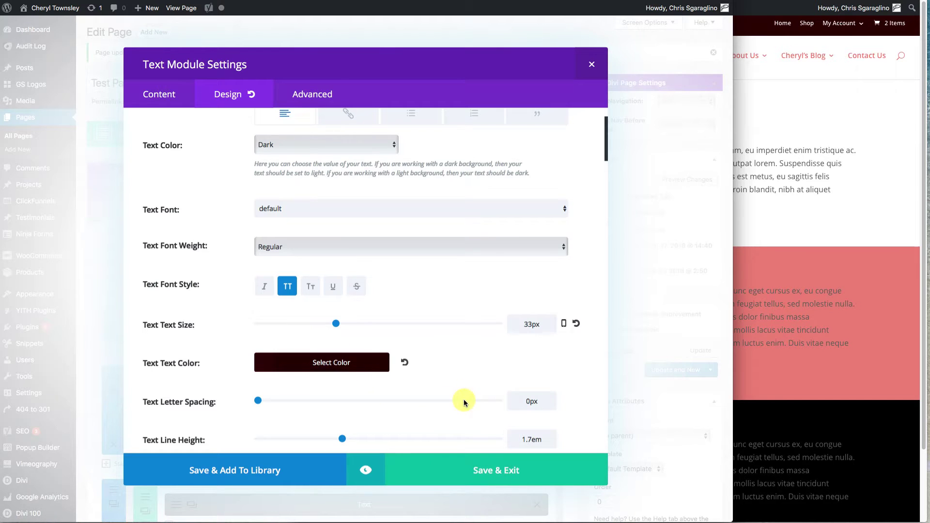
scroll(414, 373, down, 3)
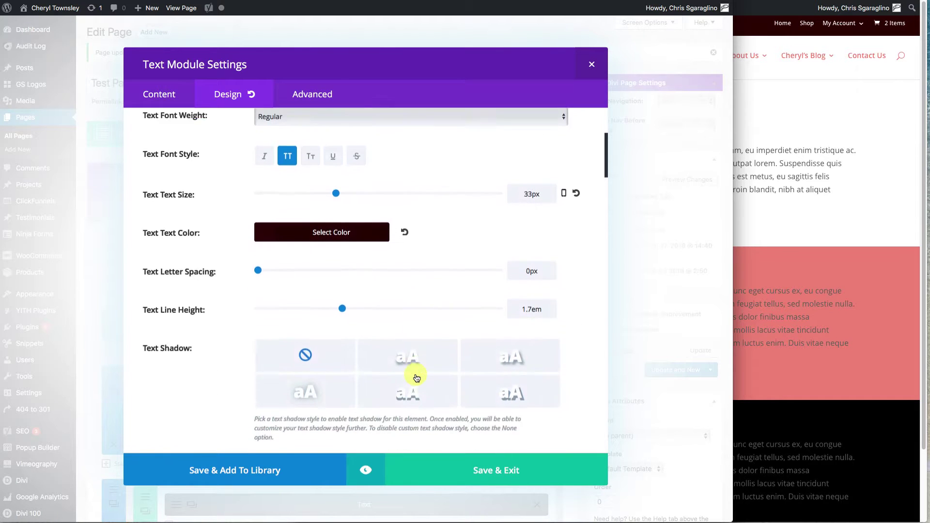
click(487, 470)
- Update the page and reload the live site to see the capitalised line
click(847, 207)
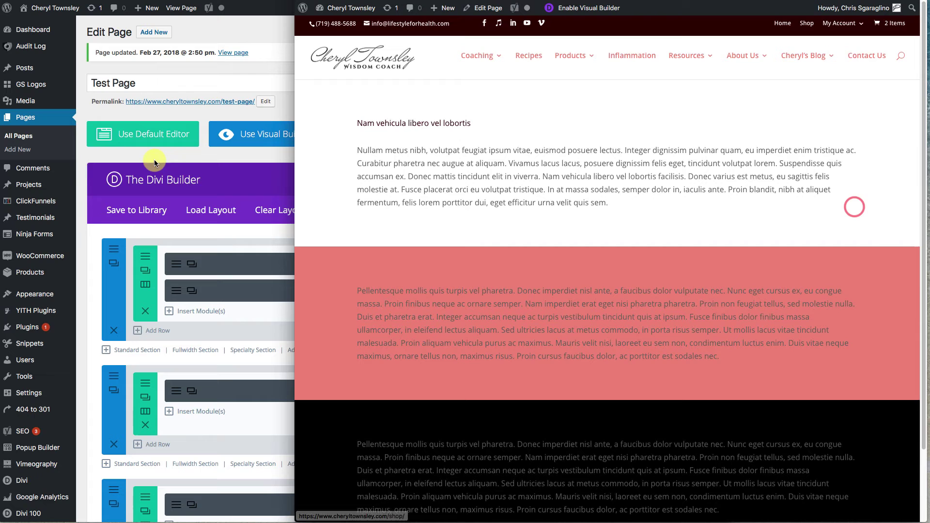
click(199, 109)
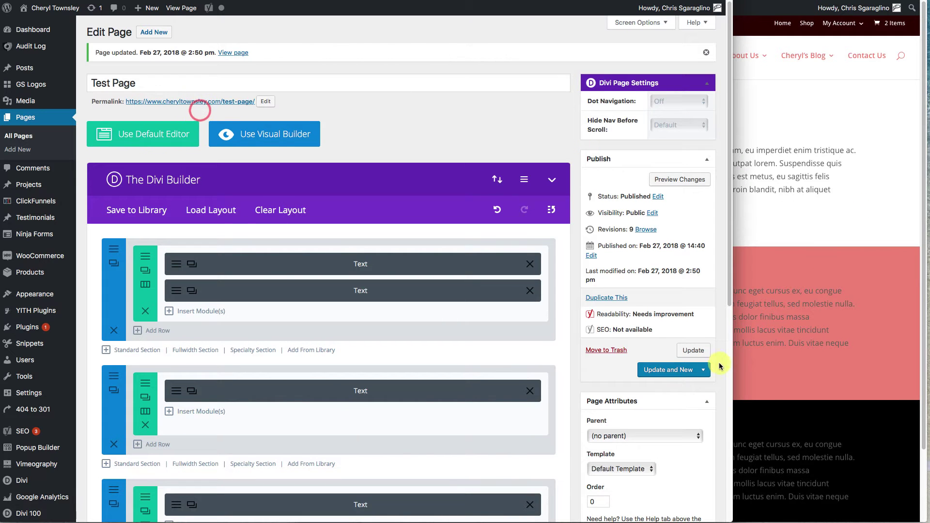
click(688, 349)
click(871, 98)
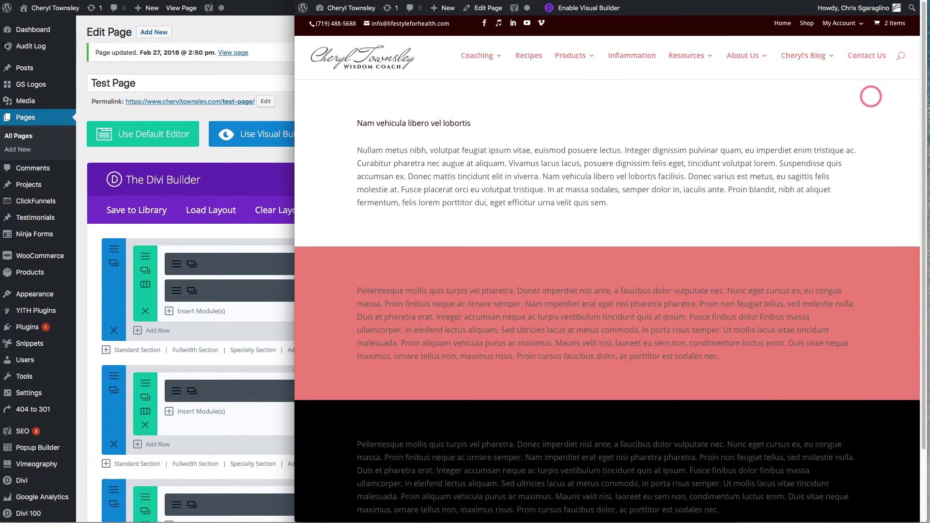
key(super+r)
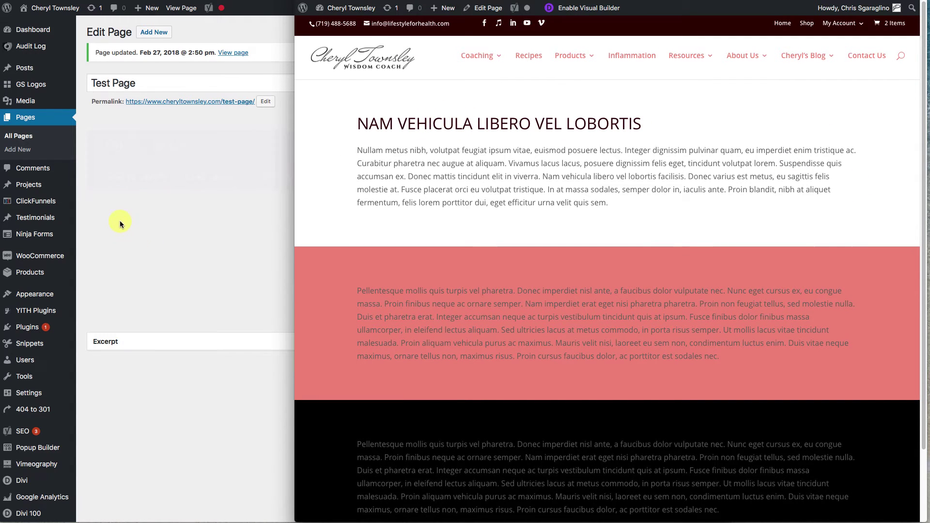
- Set the heading module's text font to Atomic Age and save the module
click(209, 154)
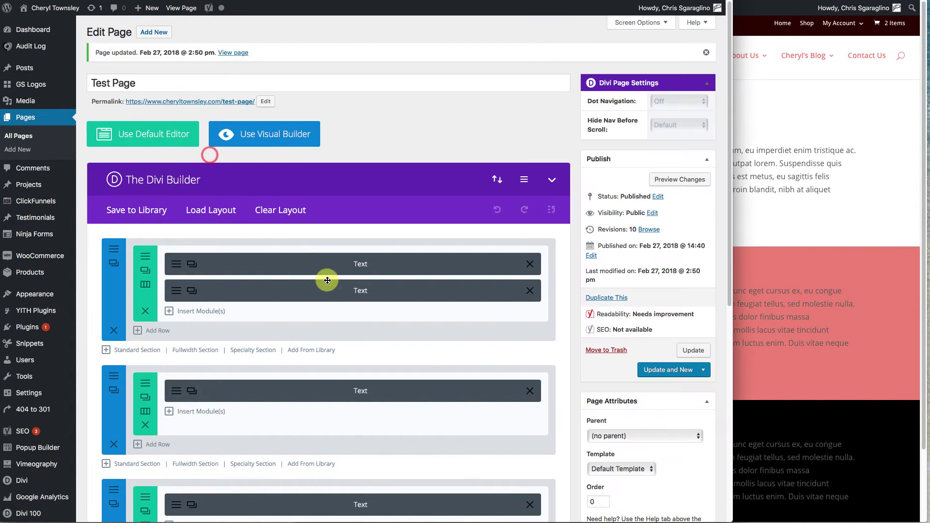
click(178, 264)
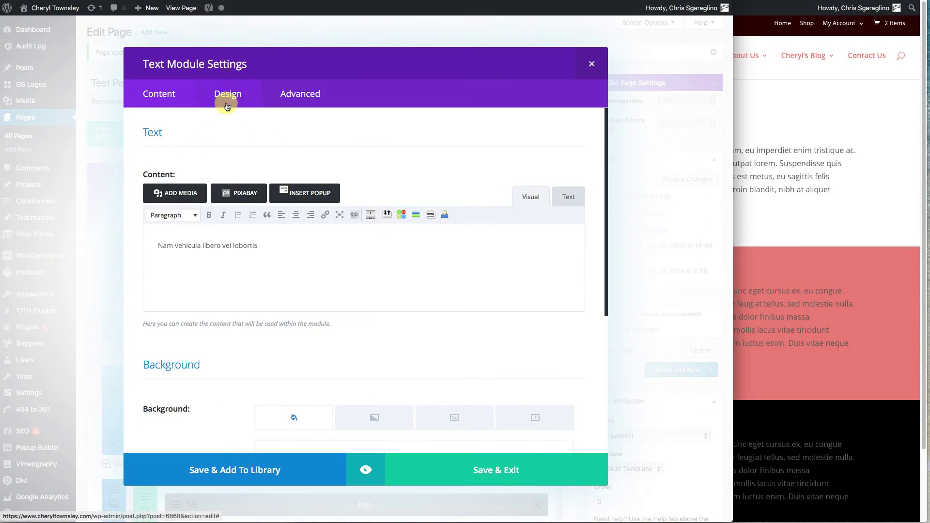
click(227, 94)
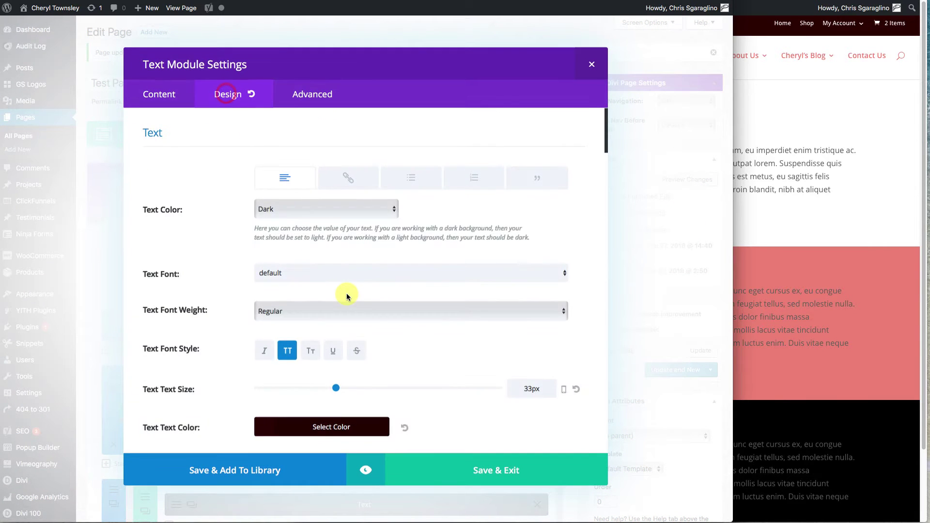
scroll(347, 293, down, 5)
scroll(452, 239, up, 2)
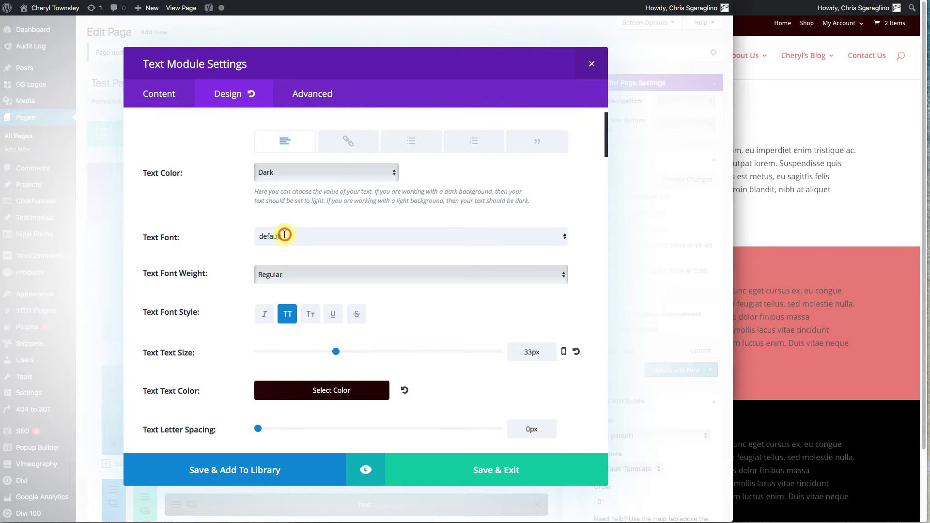
click(284, 234)
scroll(415, 394, down, 5)
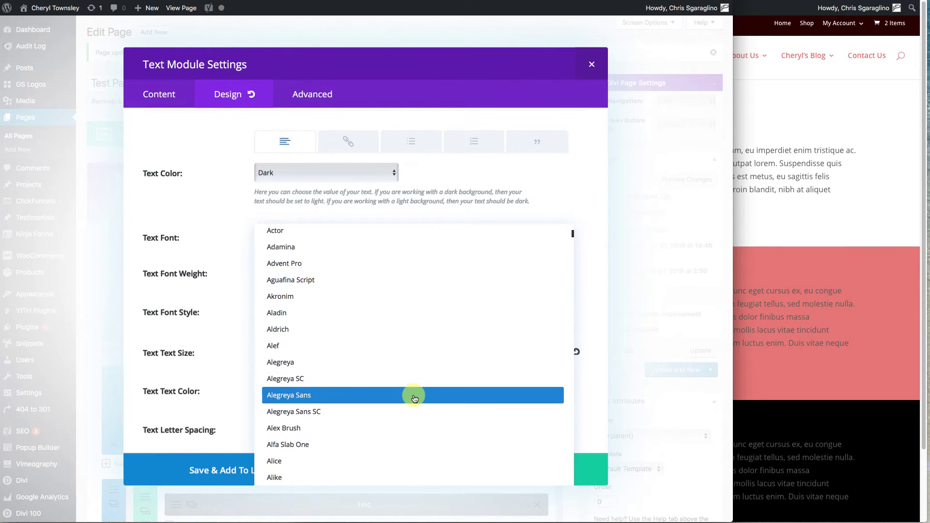
scroll(415, 398, down, 10)
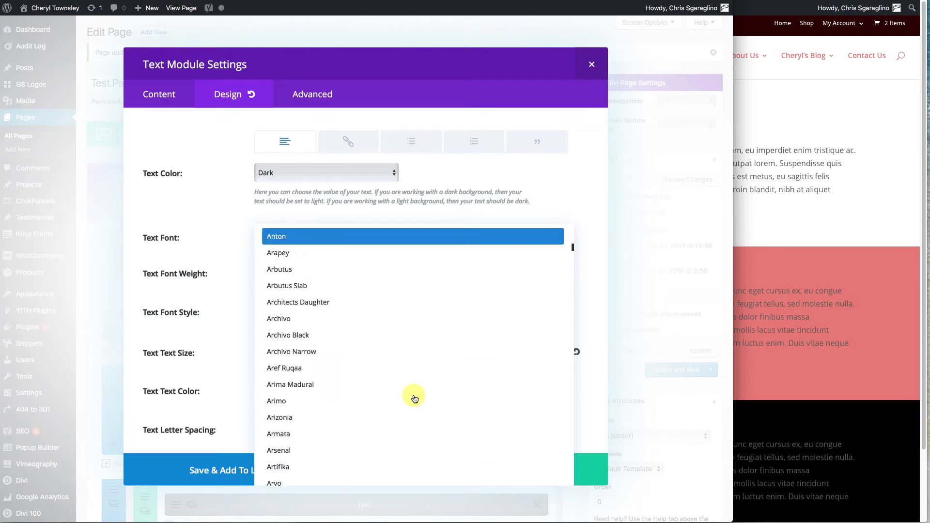
scroll(415, 398, down, 10)
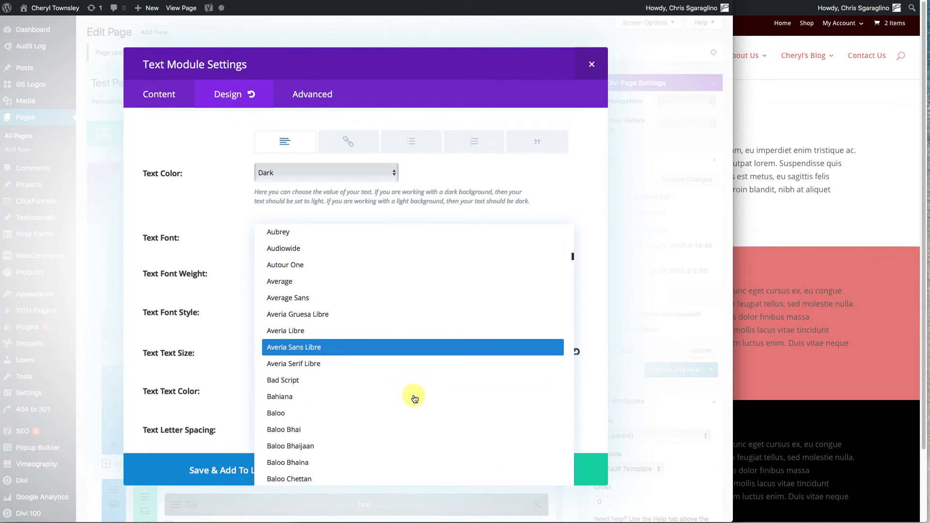
scroll(414, 396, up, 2)
click(283, 252)
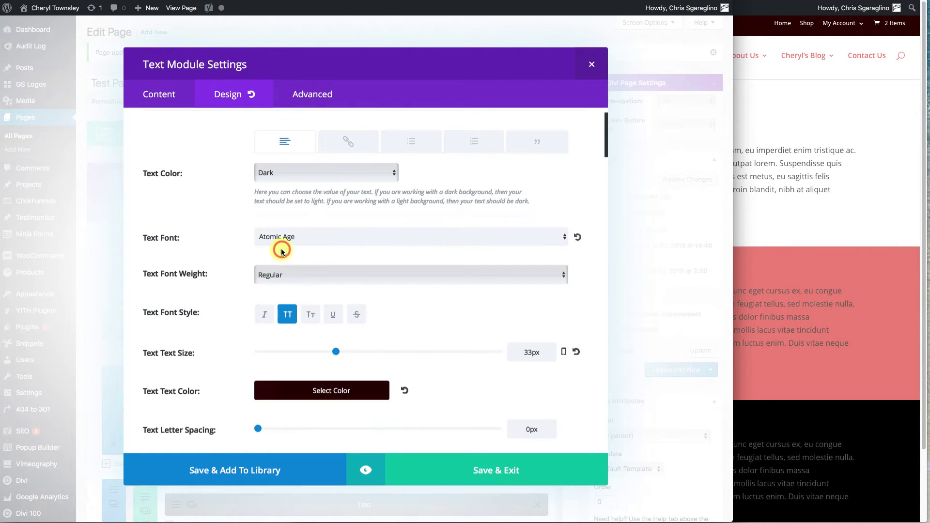
click(509, 469)
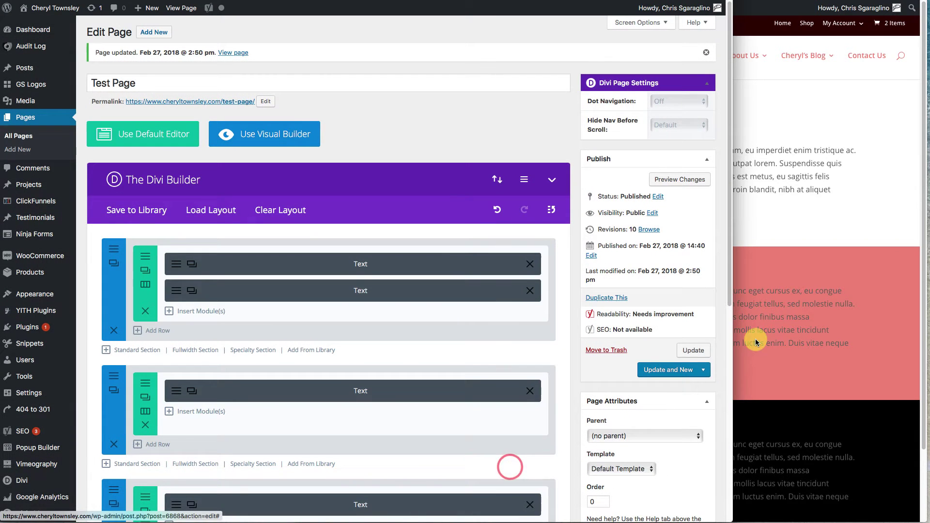
- Update the page and reload the live site to see the new font
click(697, 349)
click(858, 163)
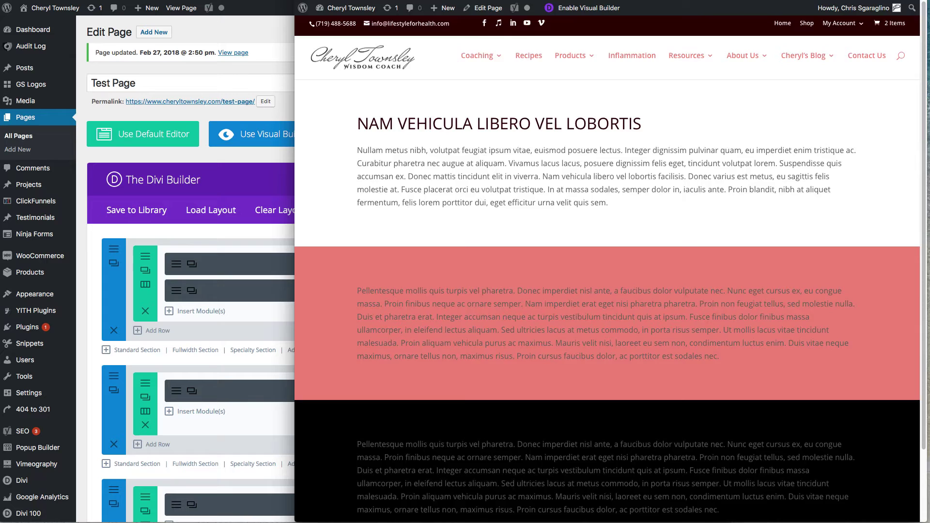
key(super+r)
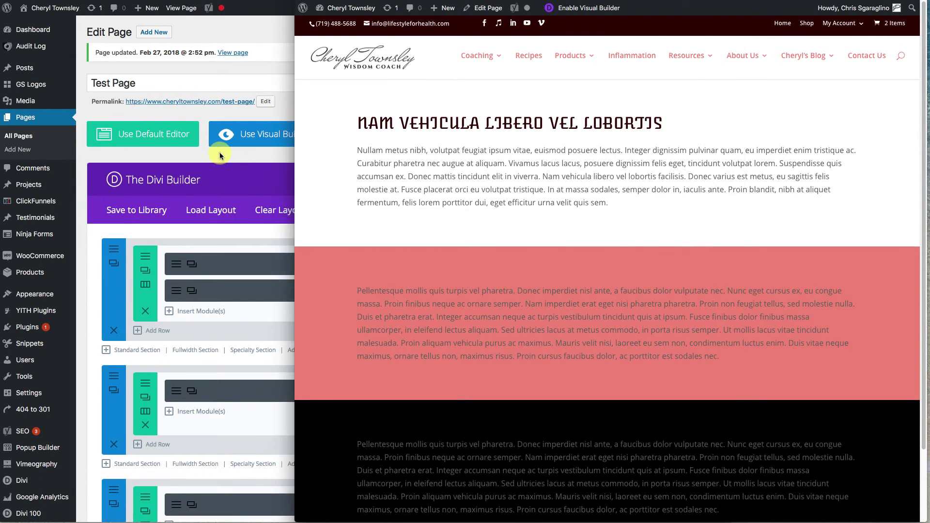
- Apply the third Text Shadow style to the heading text module
click(219, 153)
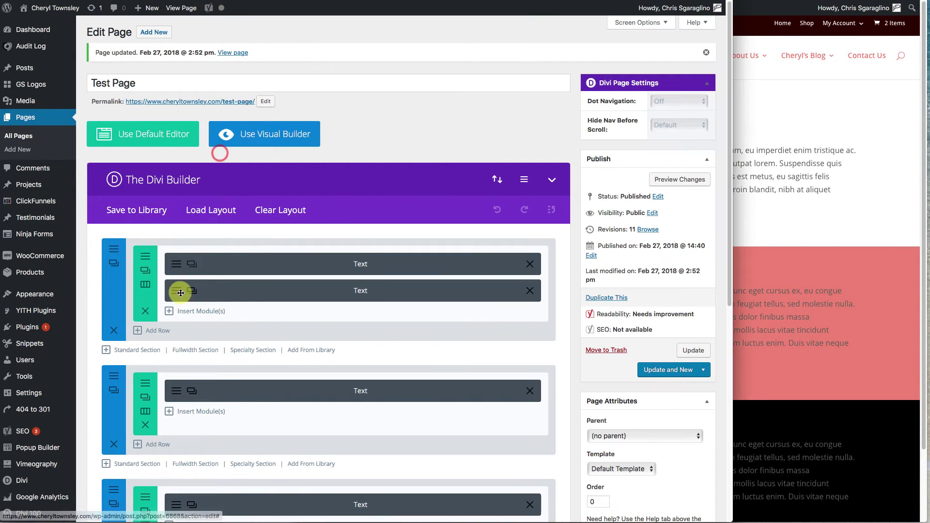
click(175, 265)
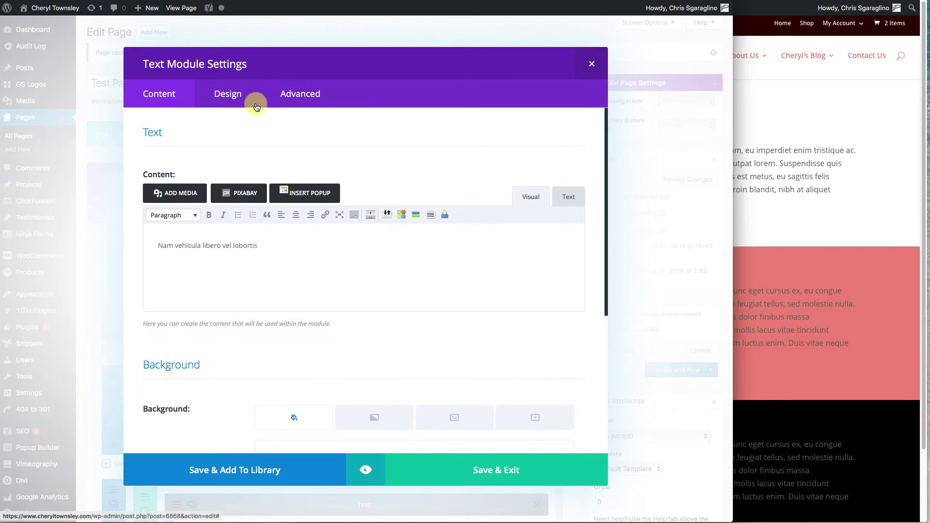
click(226, 93)
scroll(592, 307, down, 3)
scroll(591, 307, down, 5)
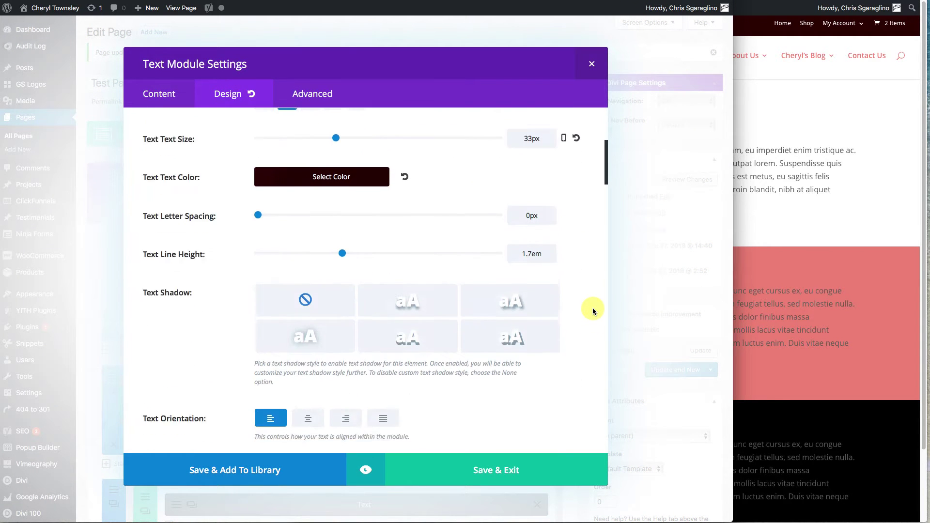
click(513, 296)
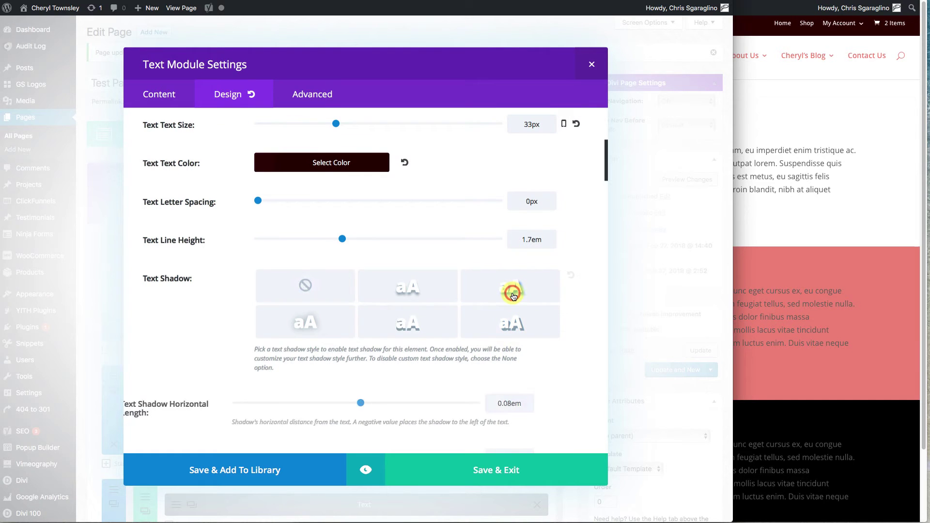
- Give the heading a Bounce animation, save the module, and update the page
scroll(577, 362, down, 3)
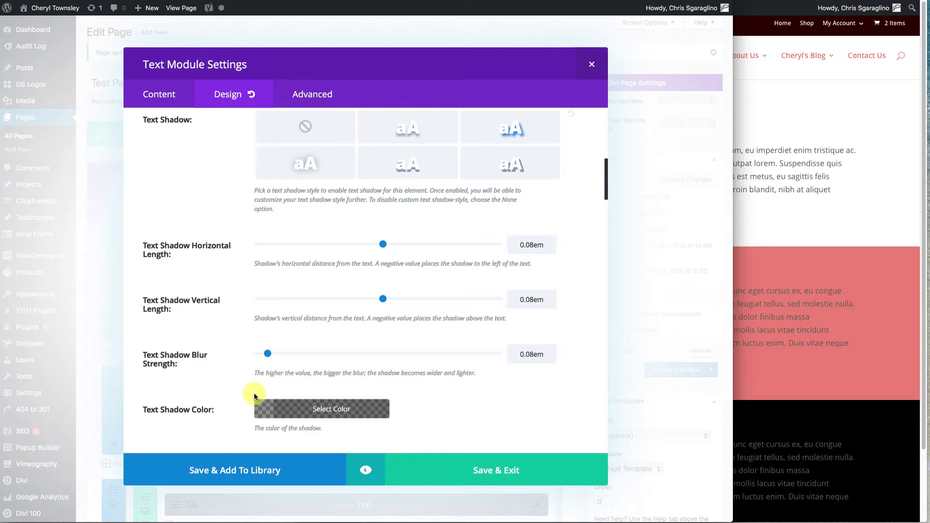
scroll(524, 395, down, 10)
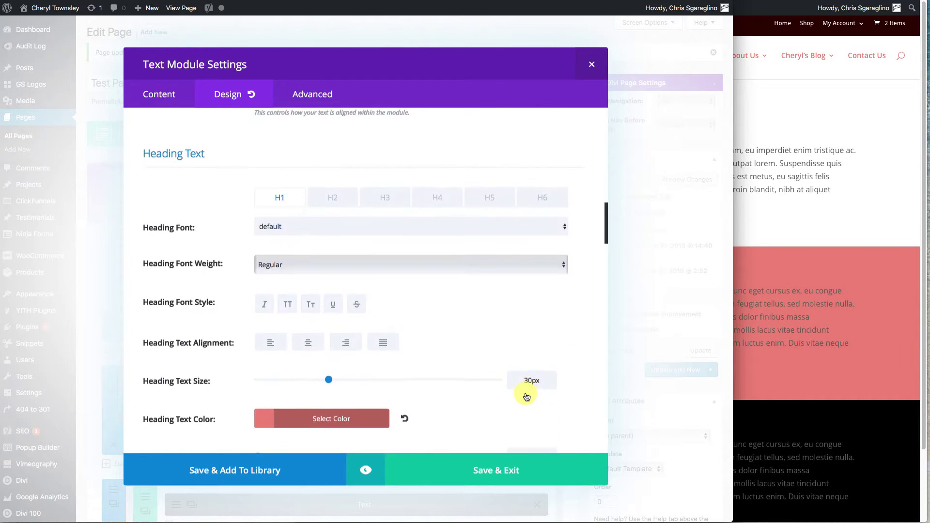
scroll(527, 397, down, 15)
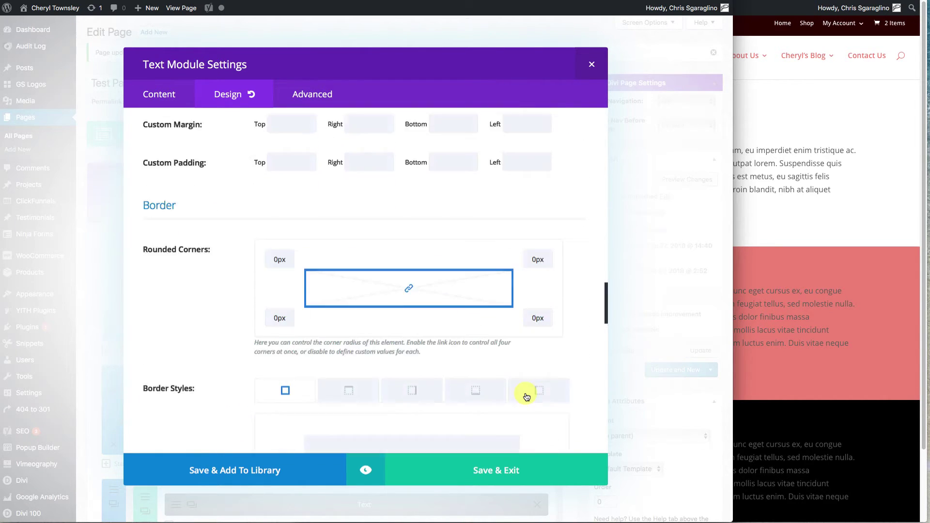
scroll(526, 397, down, 10)
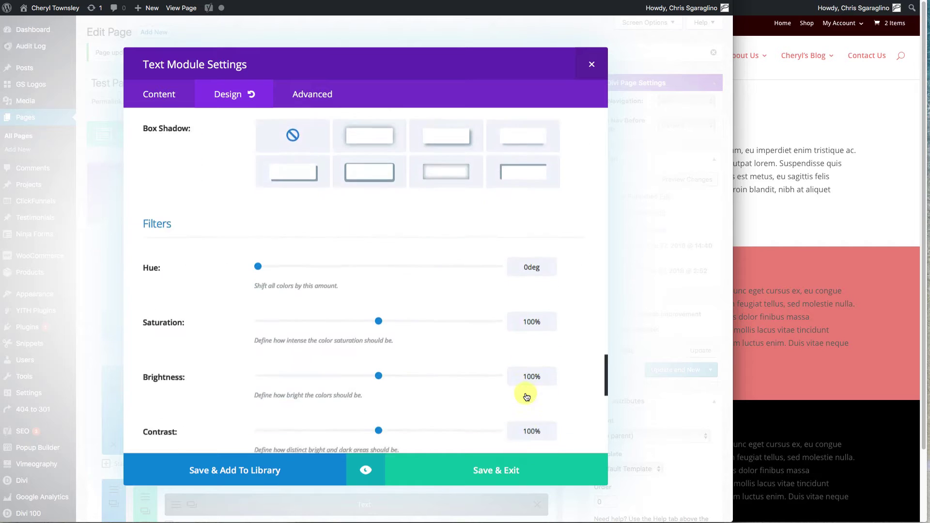
scroll(525, 392, down, 8)
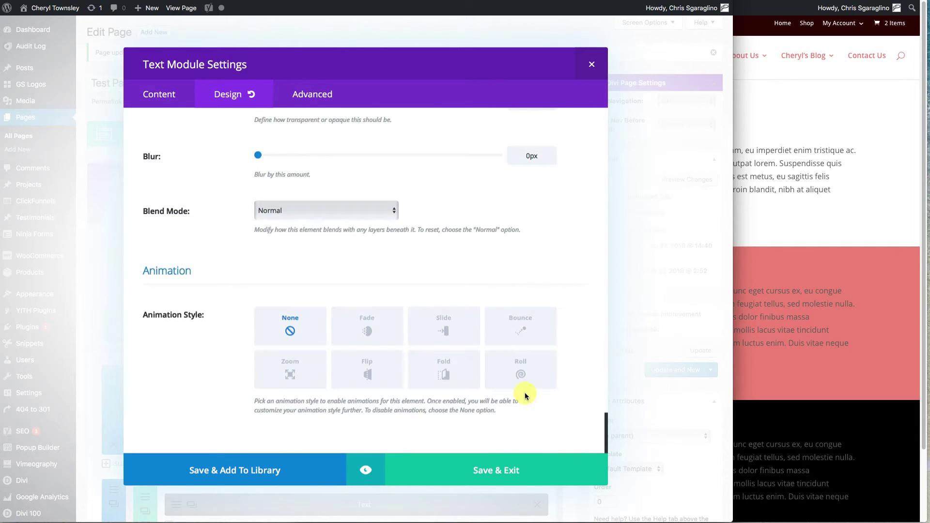
scroll(524, 392, up, 1)
click(526, 333)
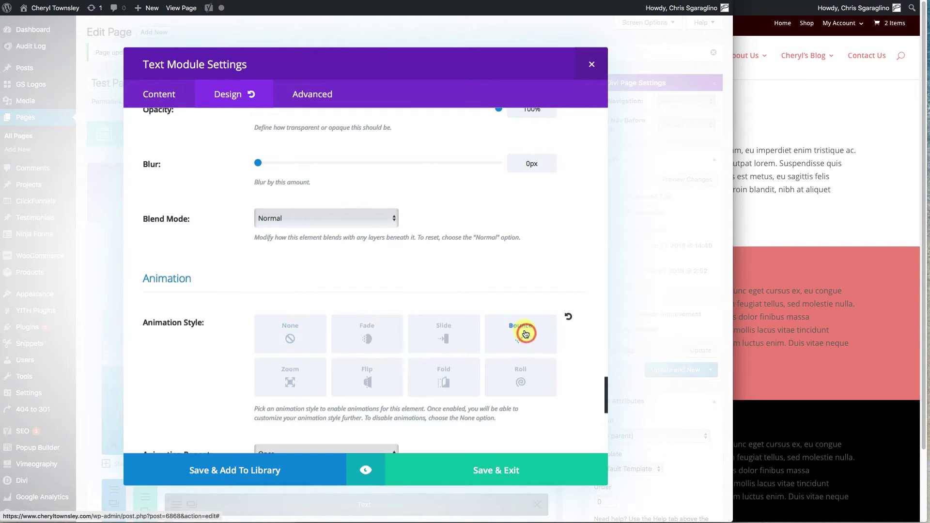
click(504, 472)
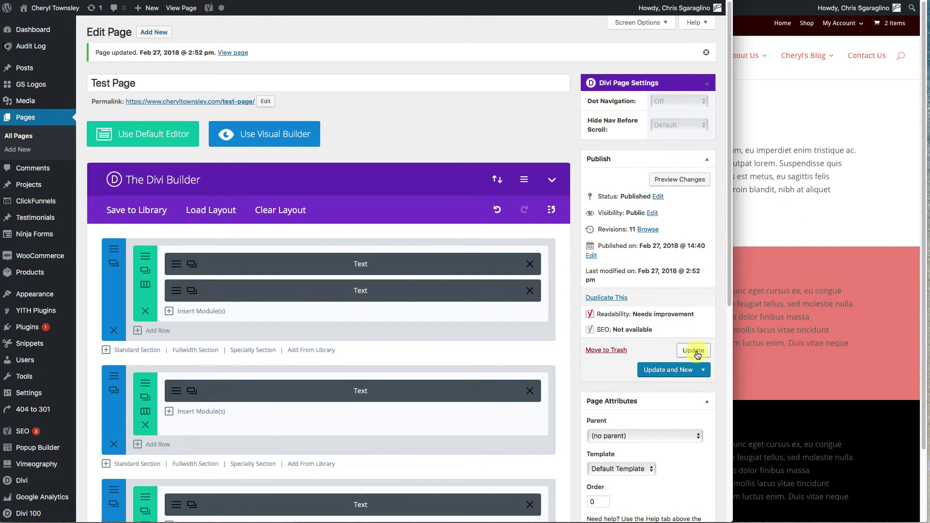
click(694, 352)
click(820, 9)
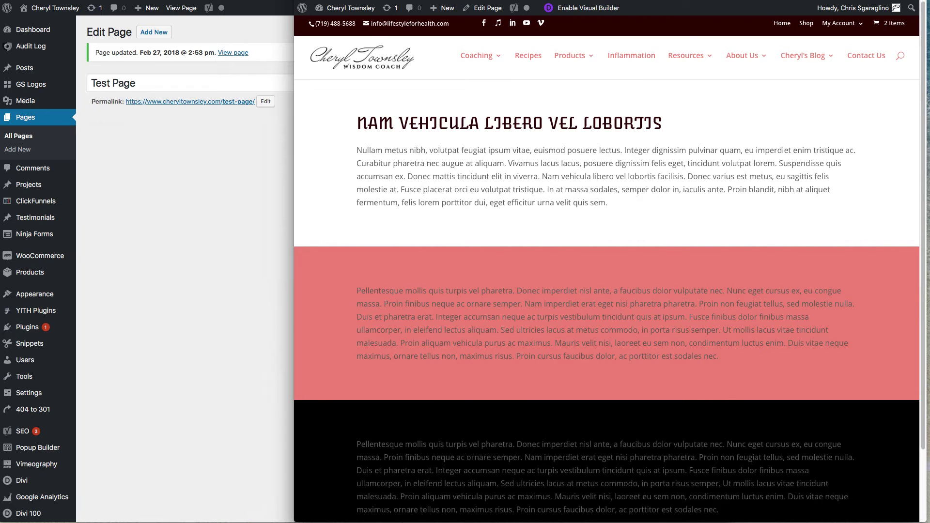
key(super+r)
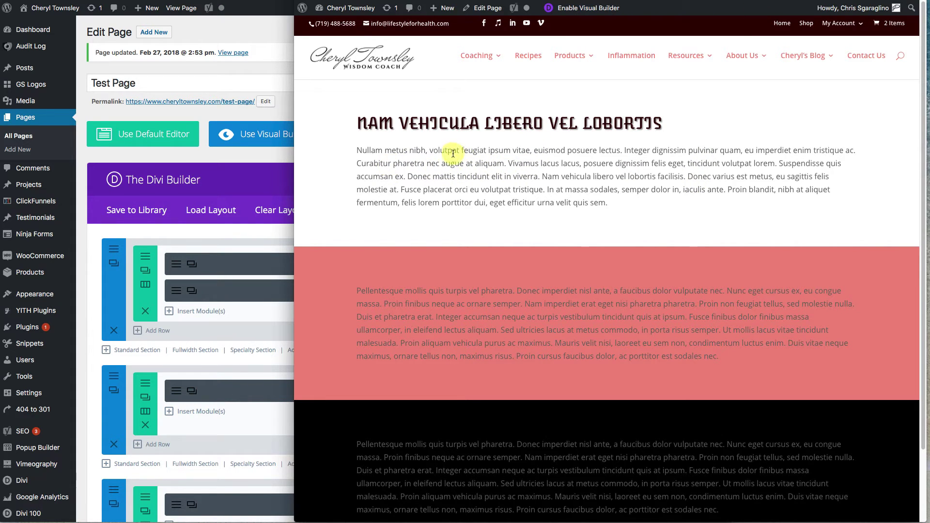
drag(429, 150, 619, 152)
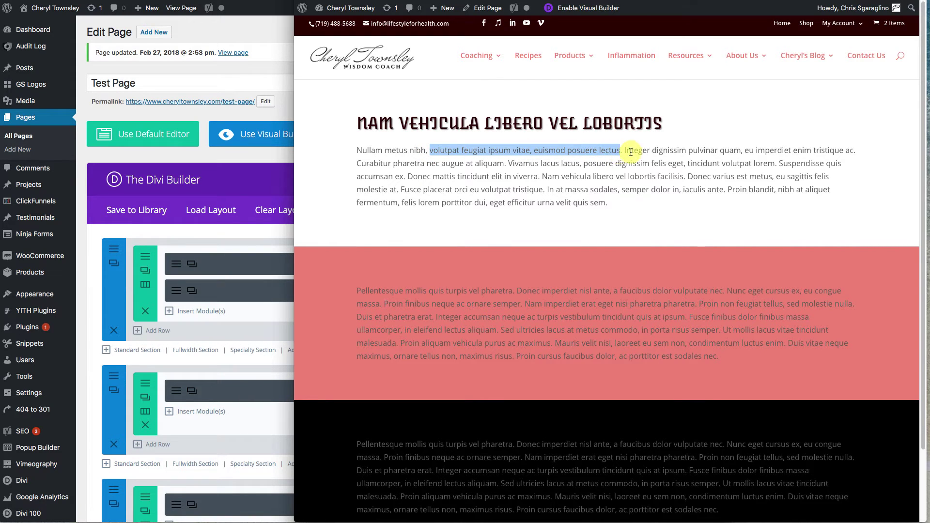
click(207, 113)
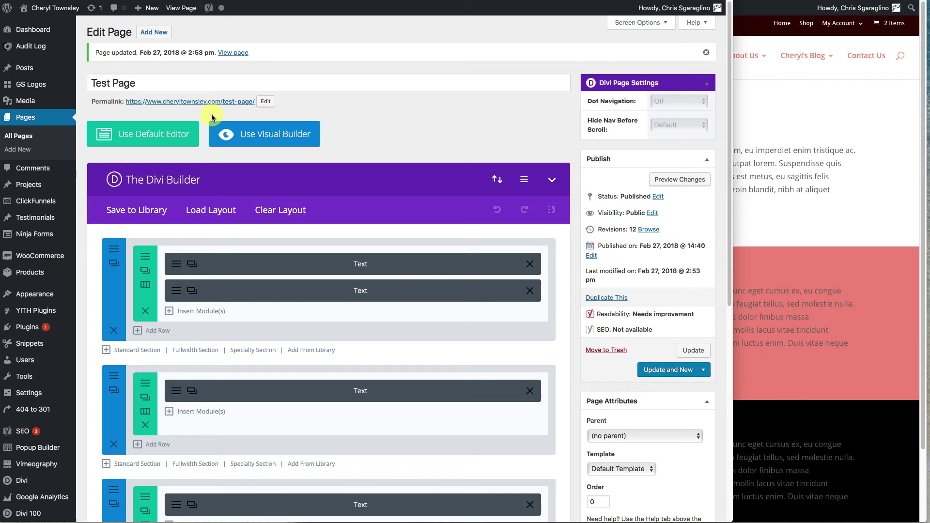
- Make 'volutpat feugiat ipsum vitae, euismod posuere lectus' red and bold, then save the module
click(175, 293)
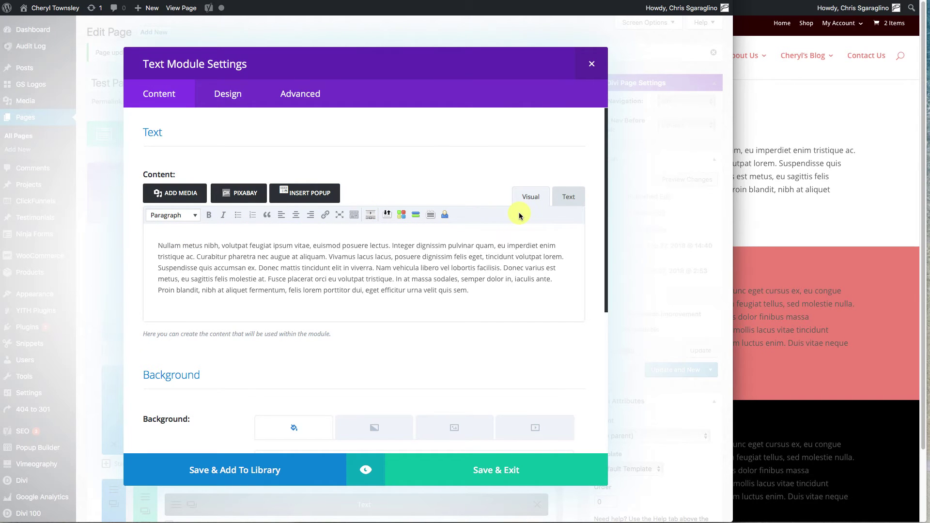
click(354, 219)
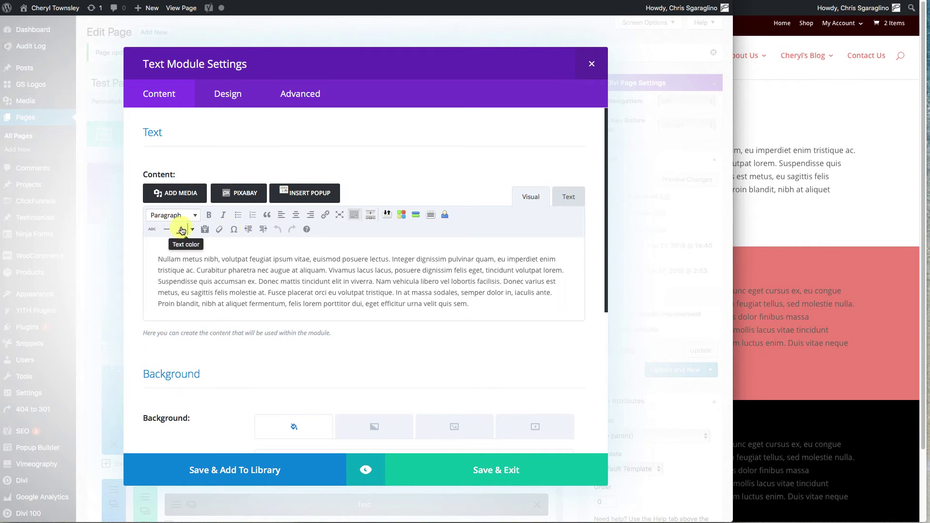
drag(221, 259, 388, 262)
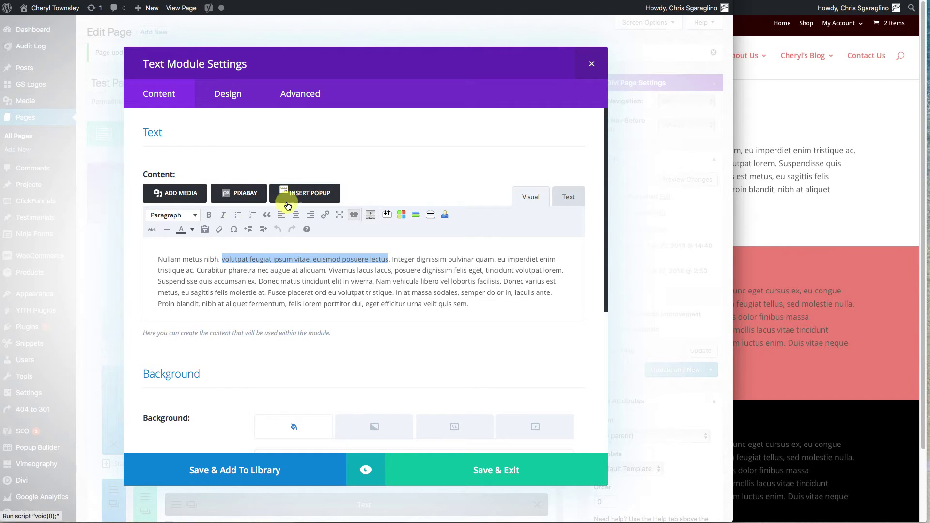
click(192, 231)
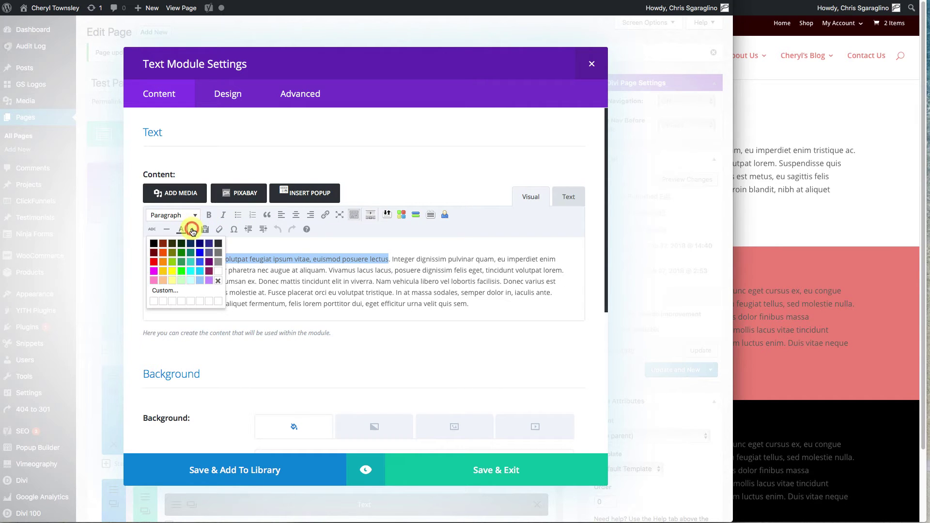
click(153, 259)
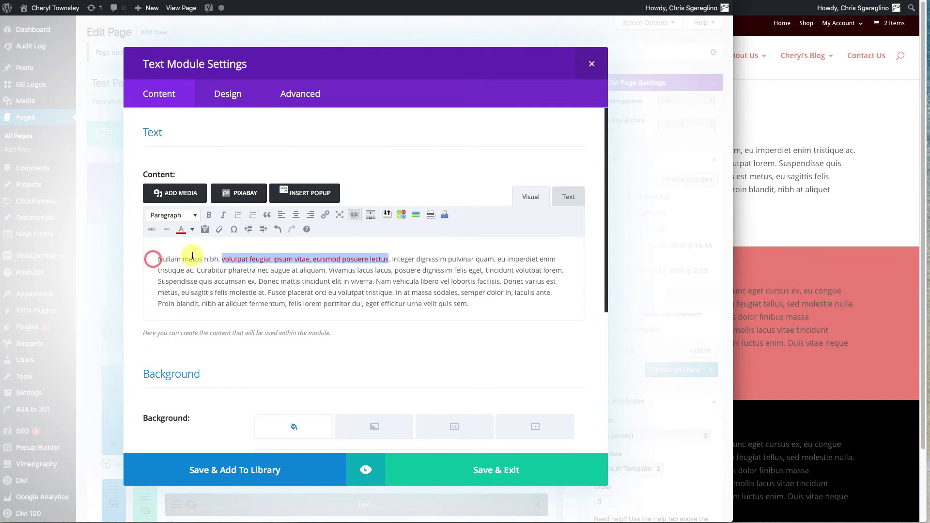
click(209, 215)
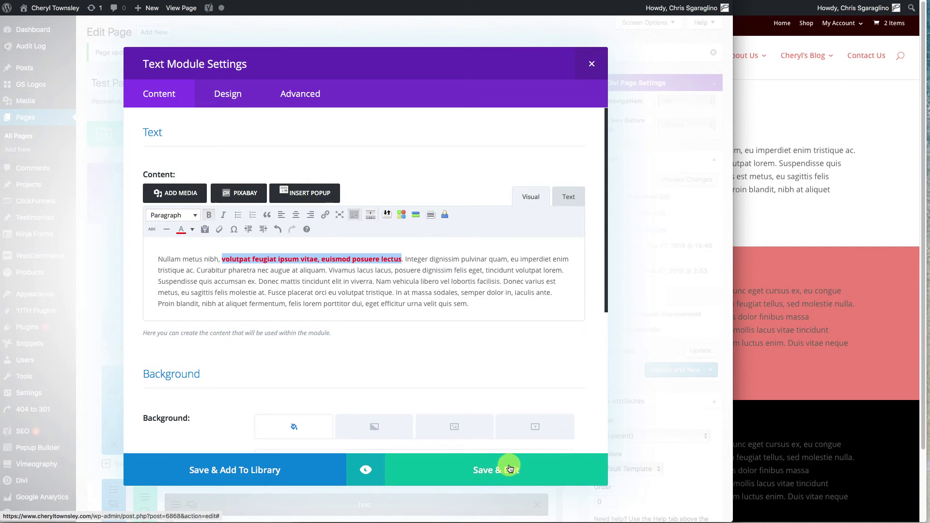
click(484, 468)
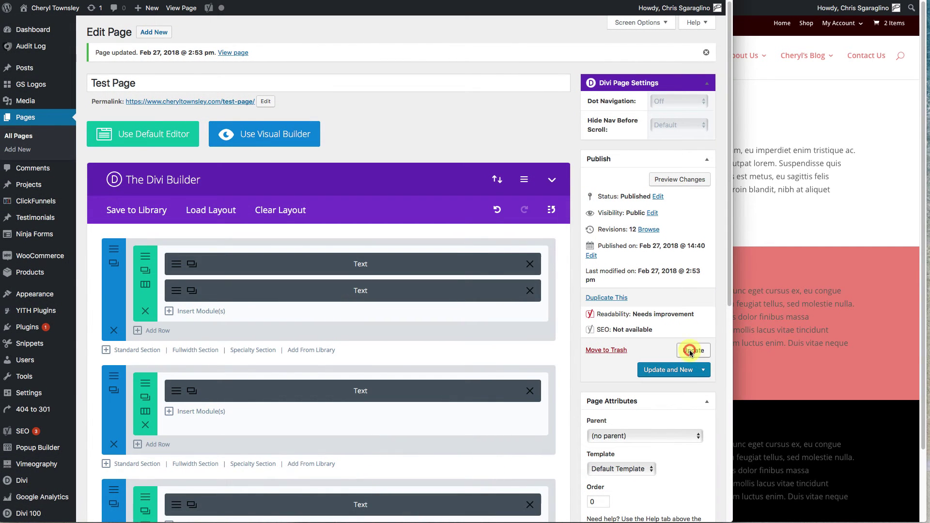
- Update the page, then reload the live site and scroll to the bold red phrase
click(693, 350)
click(739, 164)
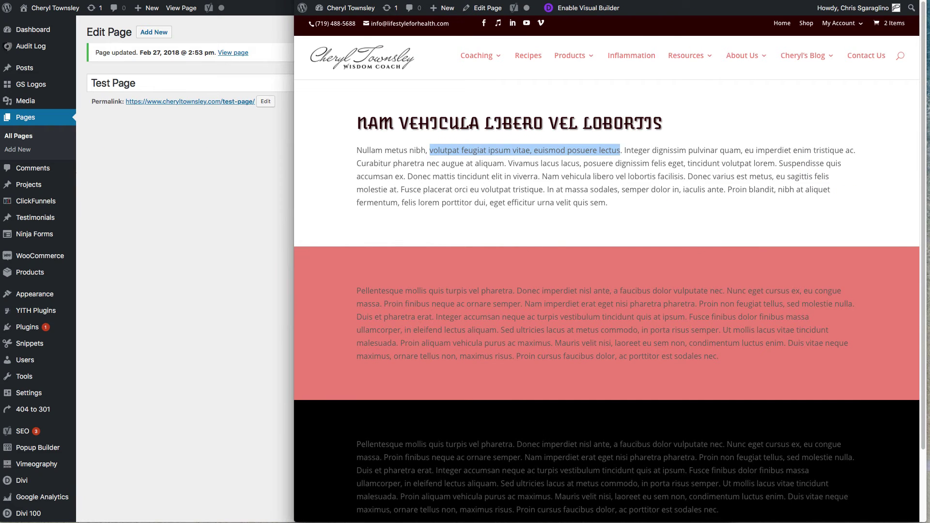
key(super+r)
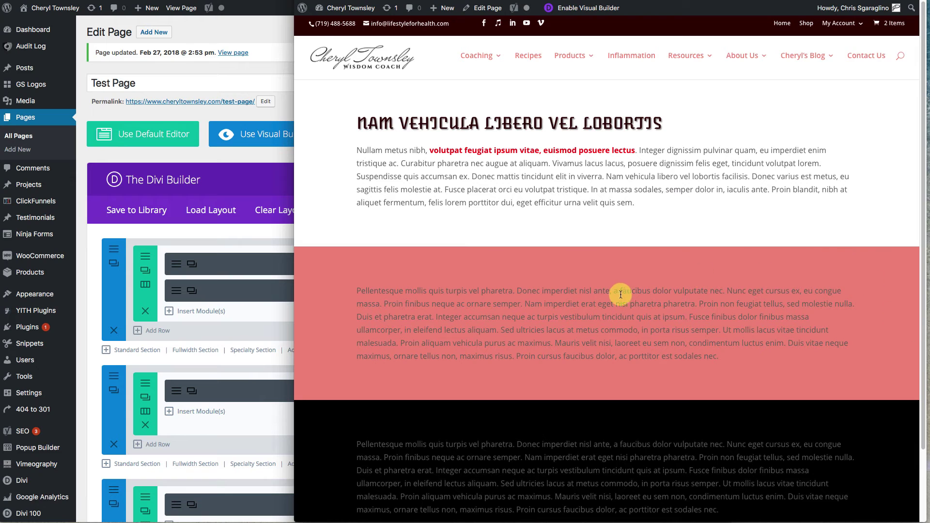
scroll(618, 294, down, 1)
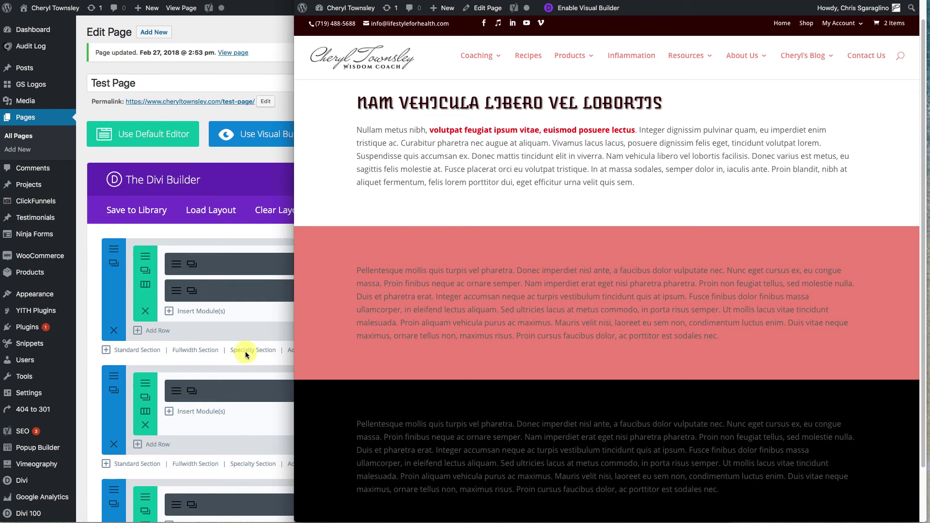
- Set the peach section paragraph's Text Color to Light, save the module, and update the page
click(210, 446)
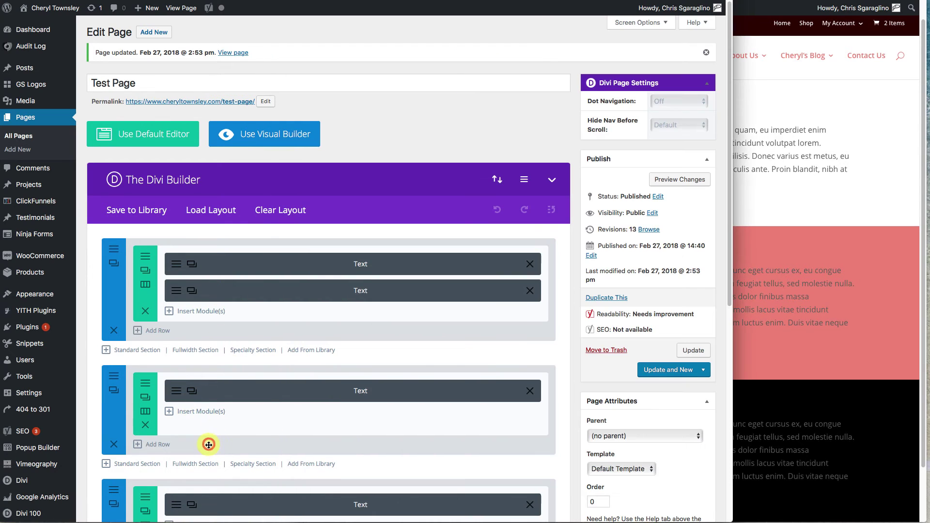
click(176, 390)
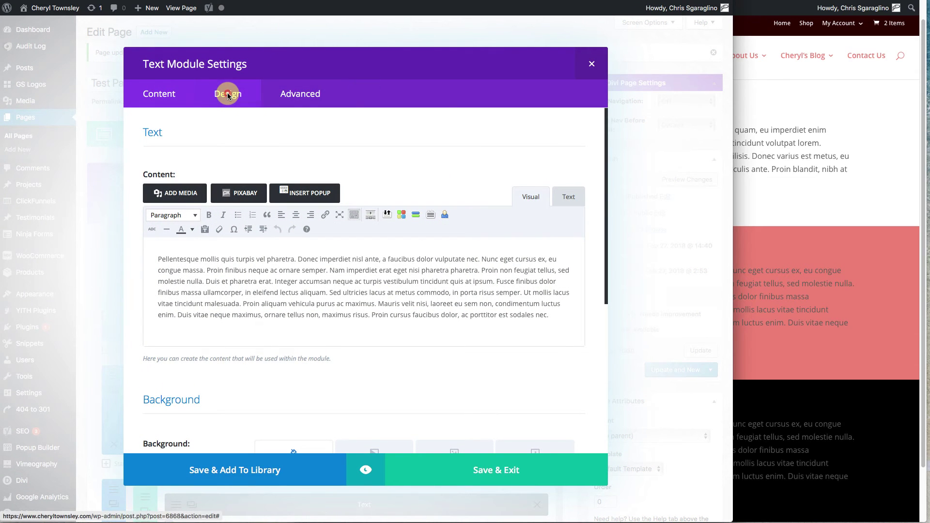
click(228, 96)
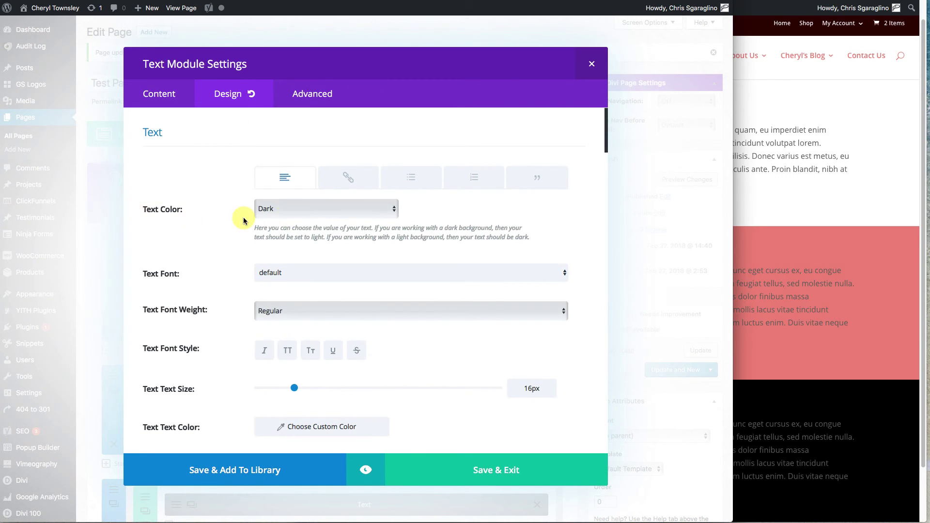
click(271, 210)
click(271, 219)
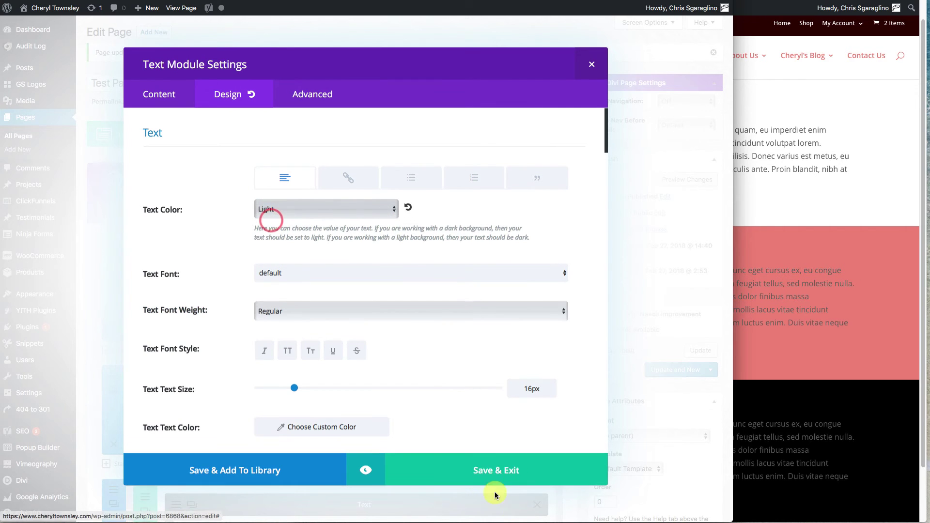
click(491, 468)
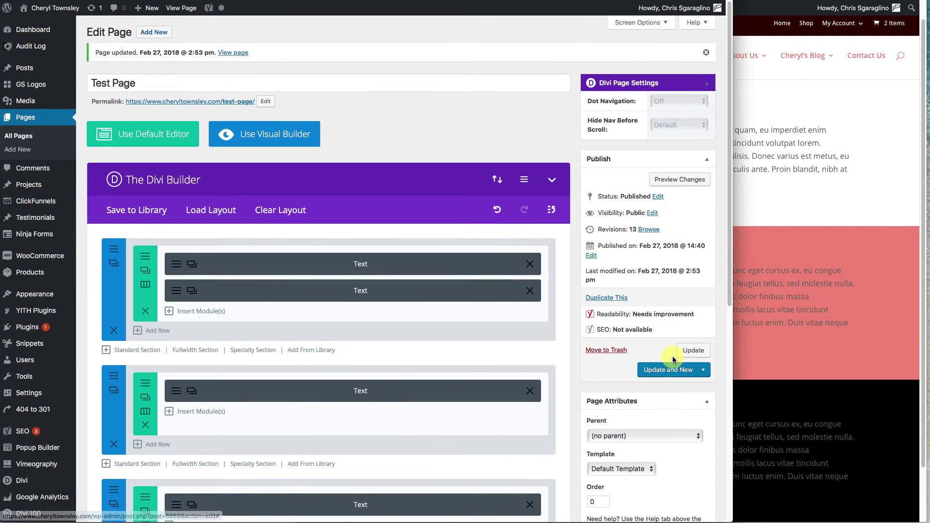
click(693, 351)
- Reload the live page preview to check that the peach section's paragraph is now white
click(880, 159)
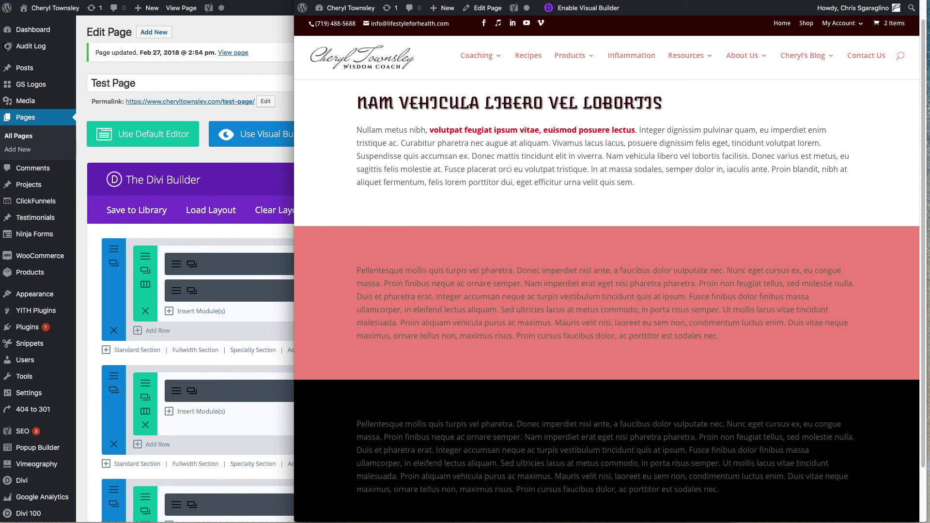
key(super+r)
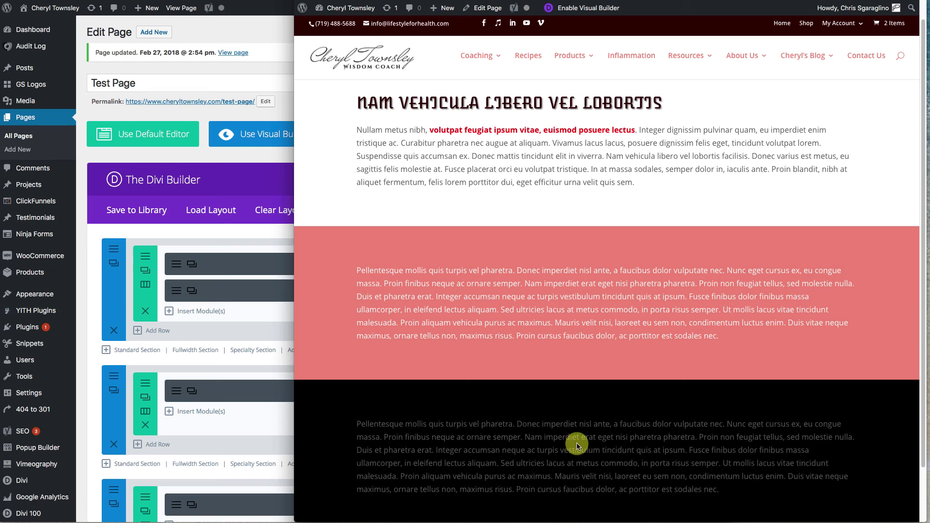
- Set the black section's Text module text colour to custom white #ffffff and save it
click(92, 359)
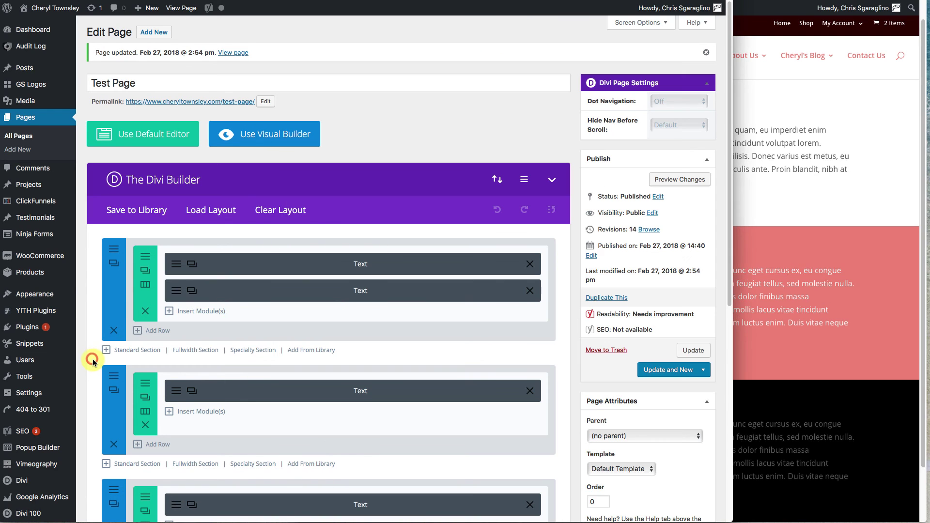
scroll(90, 358, down, 5)
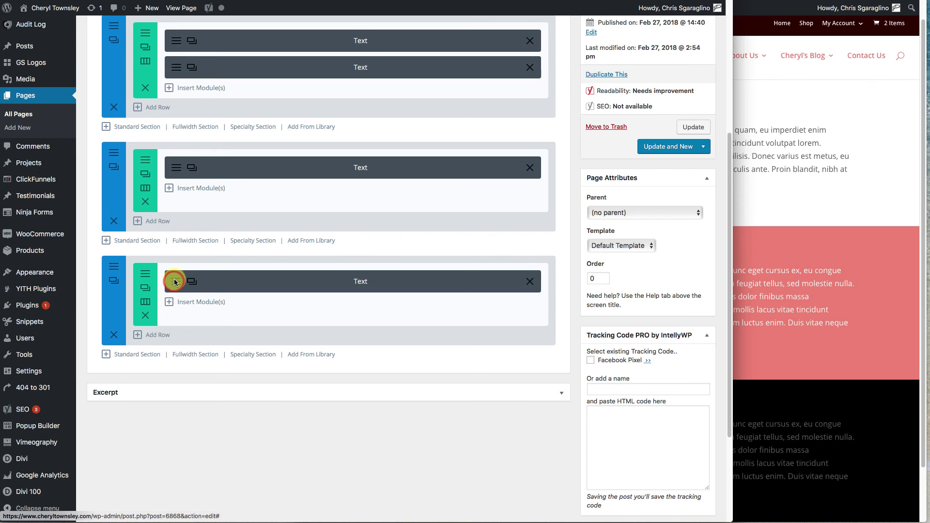
click(174, 282)
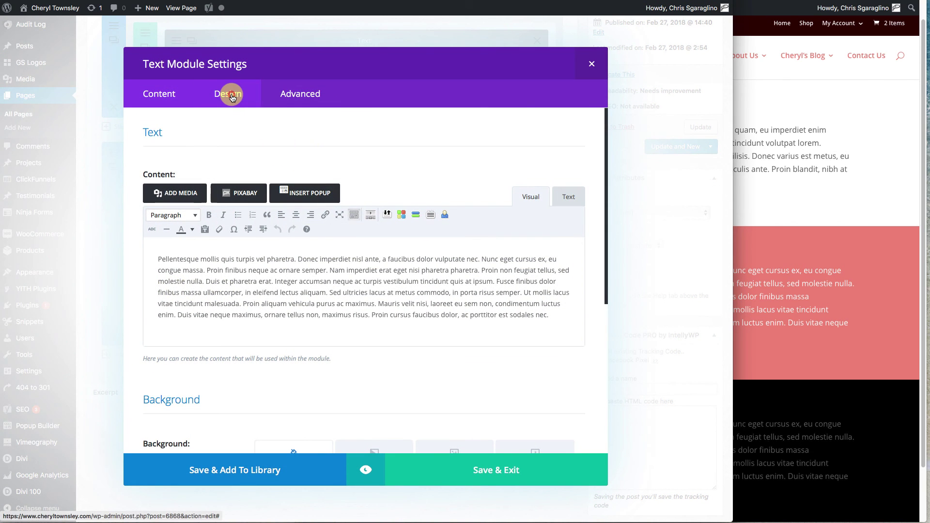
click(232, 97)
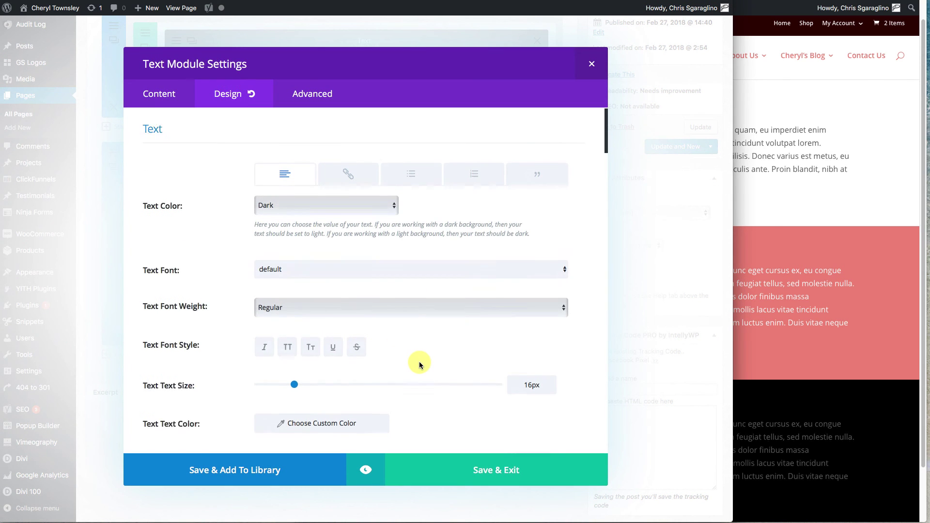
scroll(420, 364, down, 3)
scroll(419, 365, up, 1)
scroll(419, 365, down, 2)
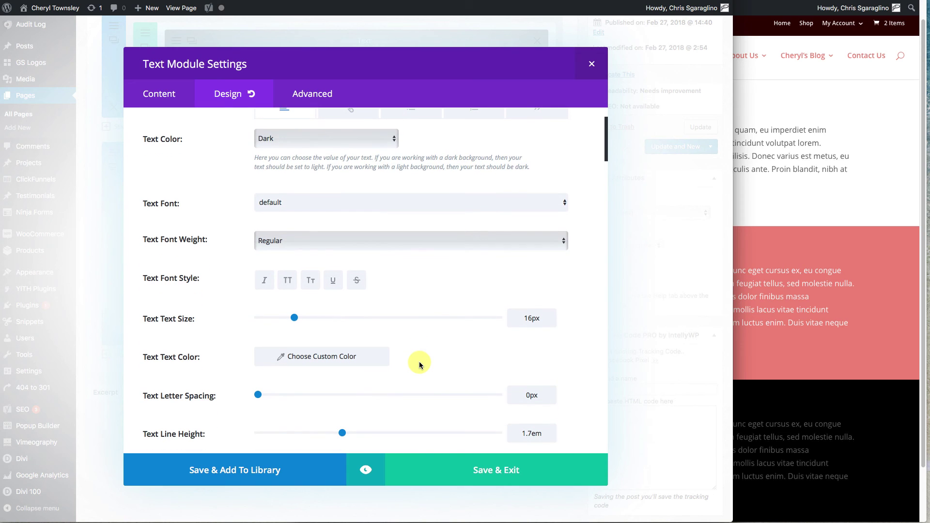
click(312, 357)
scroll(490, 371, down, 5)
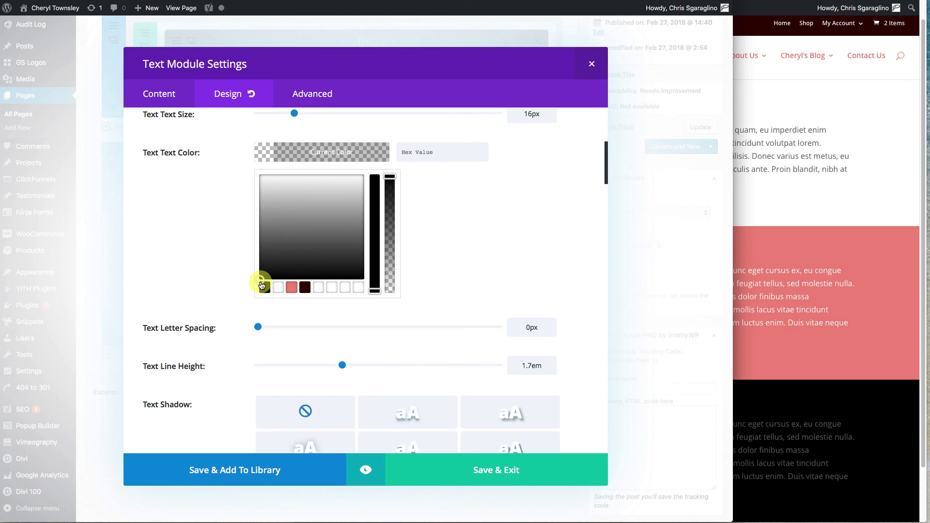
click(276, 288)
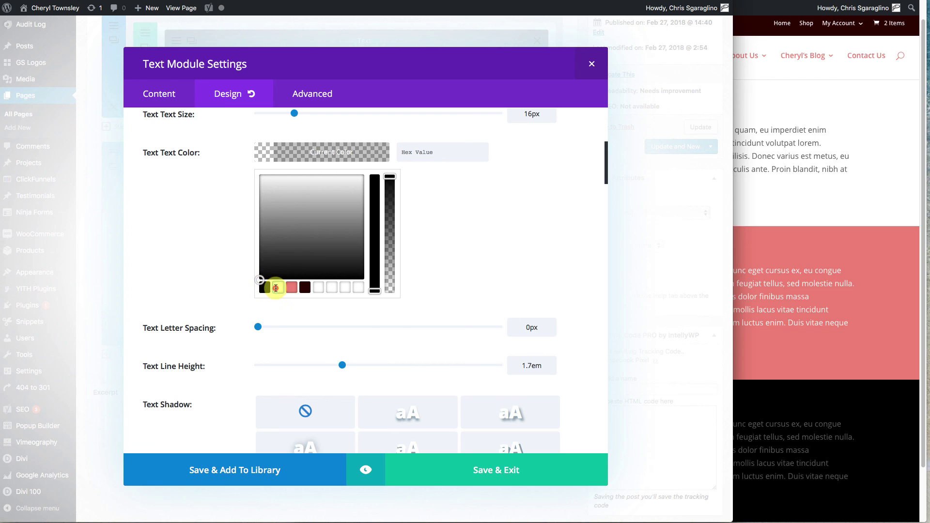
click(502, 464)
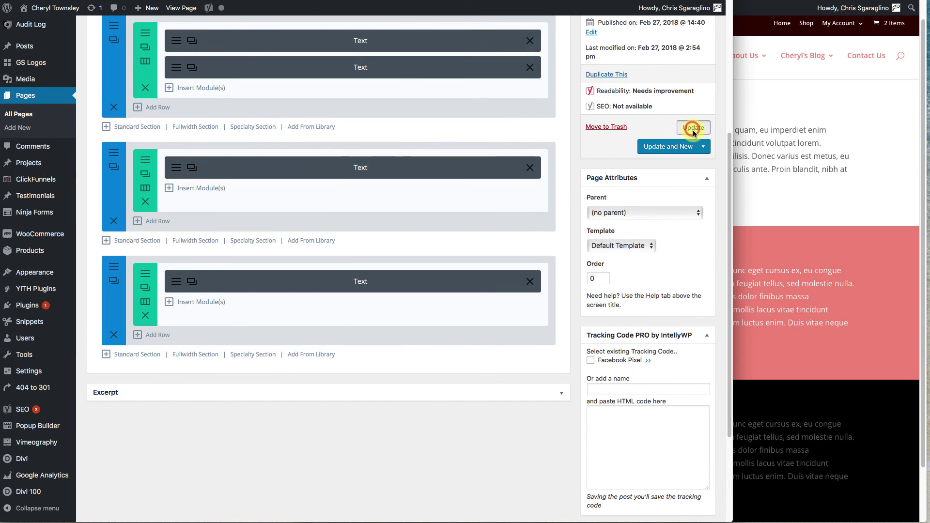
- Update the Test Page and switch back to the live page preview
click(693, 129)
click(862, 114)
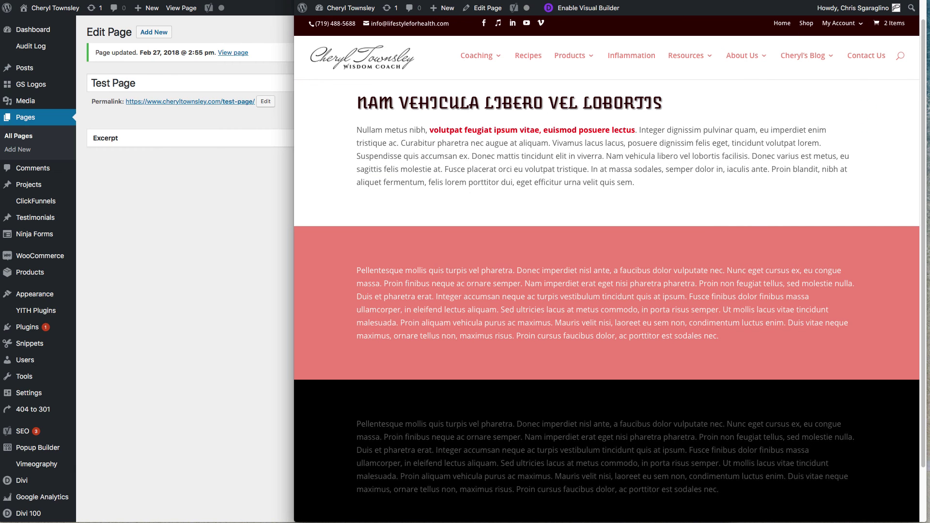